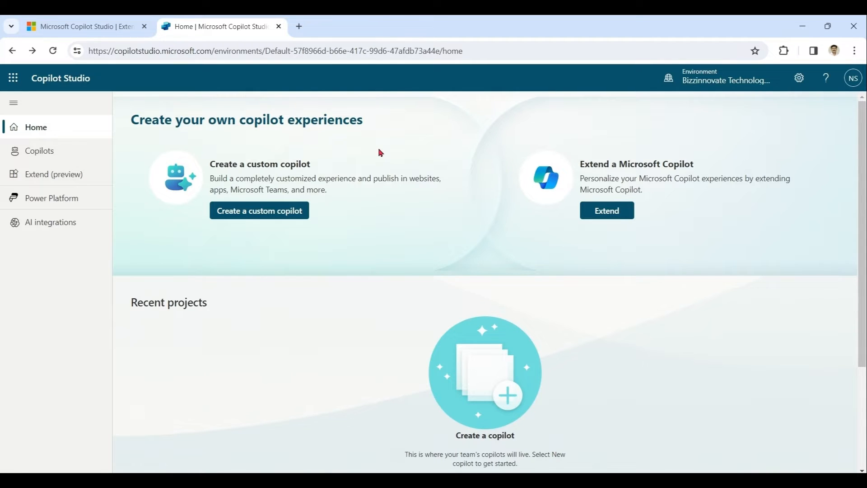
Start a new copilot named FirstCopilot in English (United States) with the airplane icon
click(53, 154)
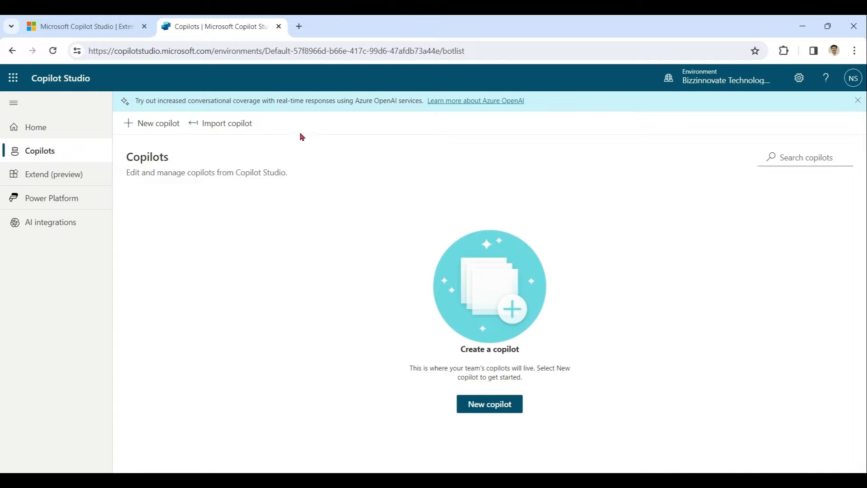
click(153, 130)
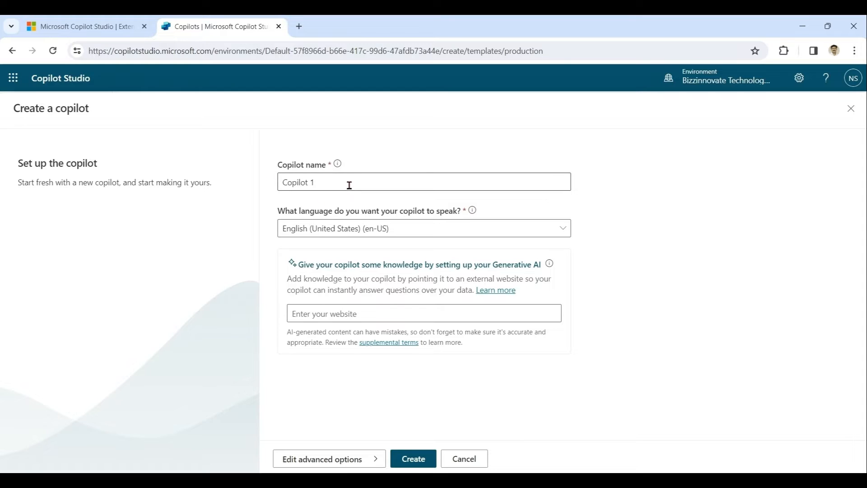
click(349, 185)
key(BackSpace)
key(BackSpace)
key(BackSpace)
key(BackSpace)
key(BackSpace)
key(BackSpace)
key(BackSpace)
key(BackSpace)
key(BackSpace)
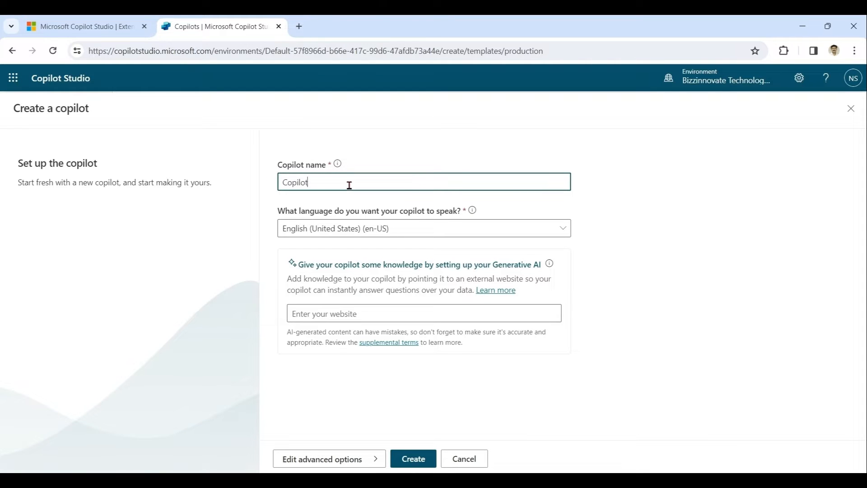
text(FirstCopilot)
click(567, 234)
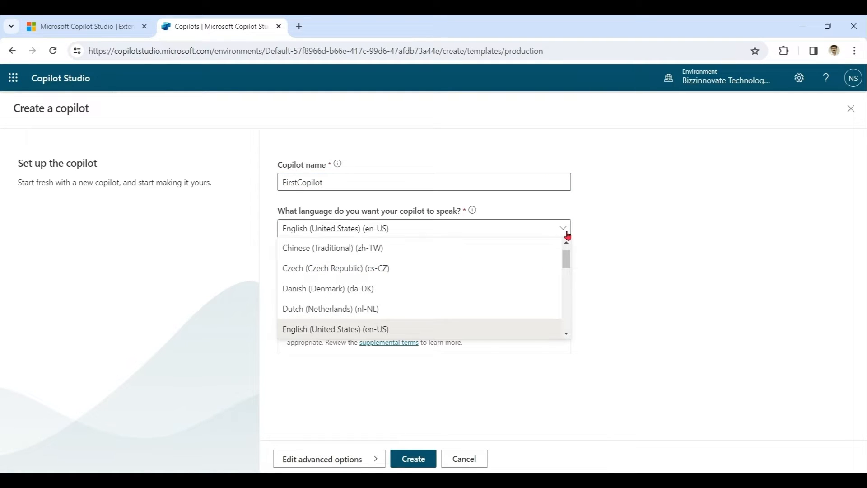
click(567, 234)
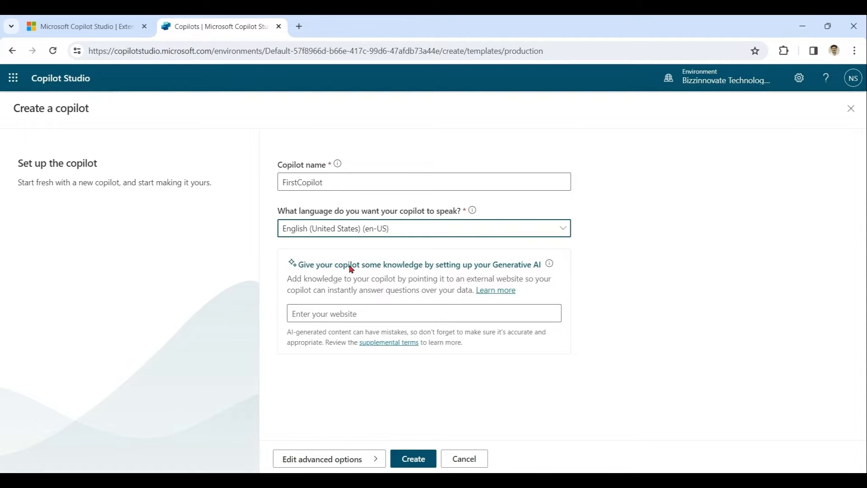
click(365, 464)
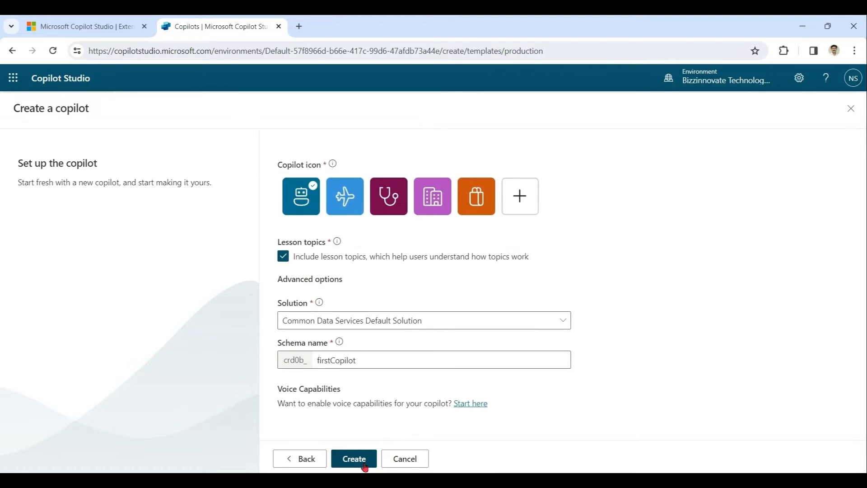
click(344, 204)
Create FirstCopilot, reopen it, and compare its 8 system topics with its 7 custom topics
click(361, 462)
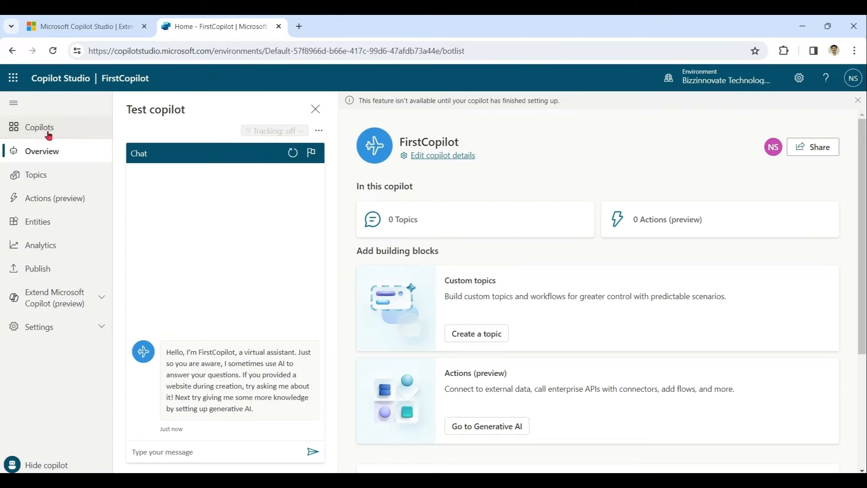
click(20, 128)
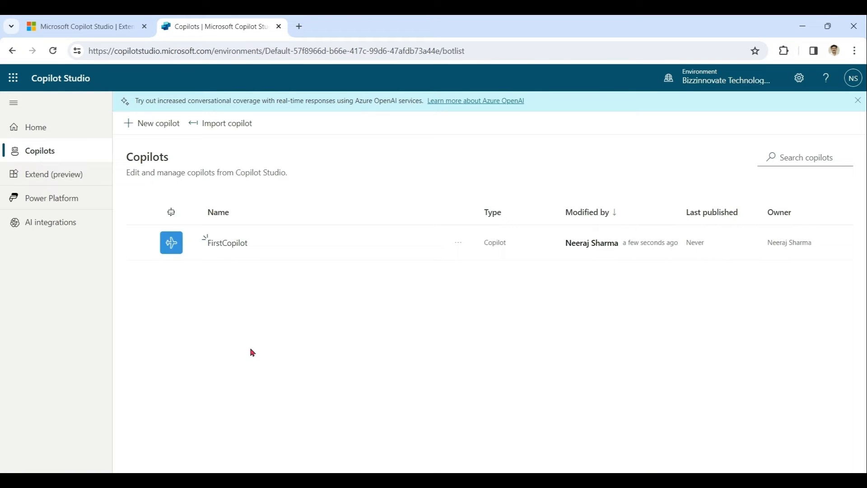
click(230, 245)
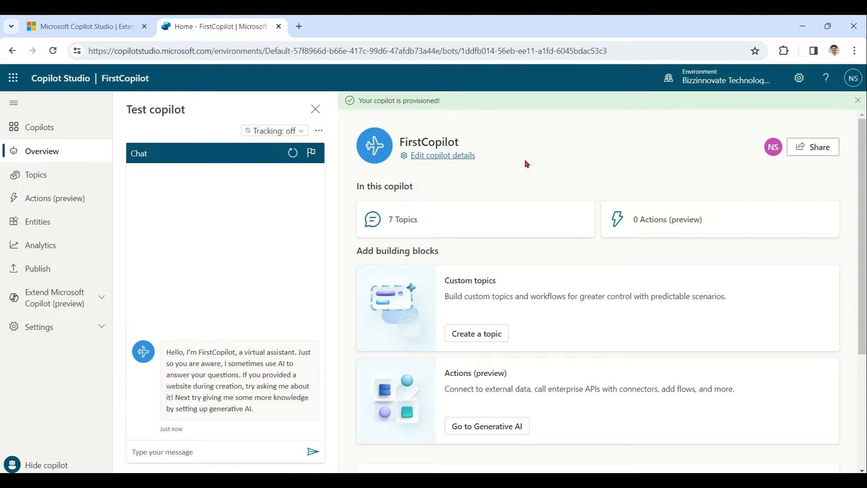
click(44, 181)
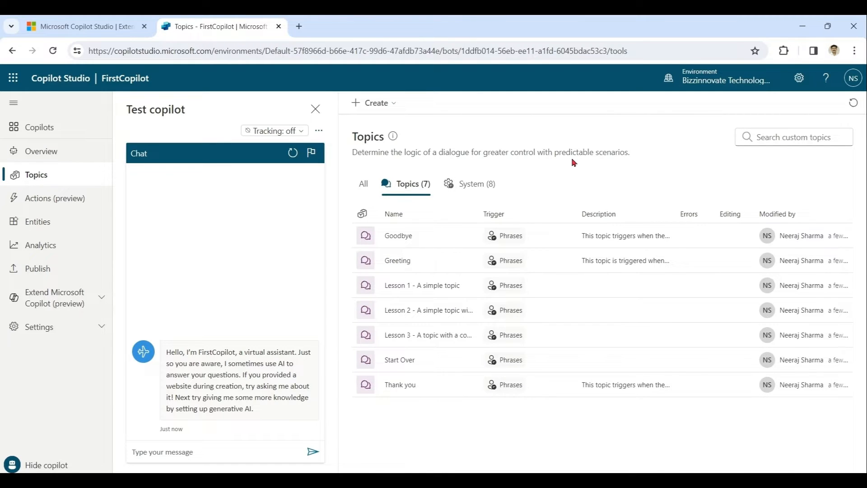
click(475, 188)
click(406, 186)
Create a copilot named SecondCopilot with the Lesson topics option unticked
click(40, 130)
click(155, 122)
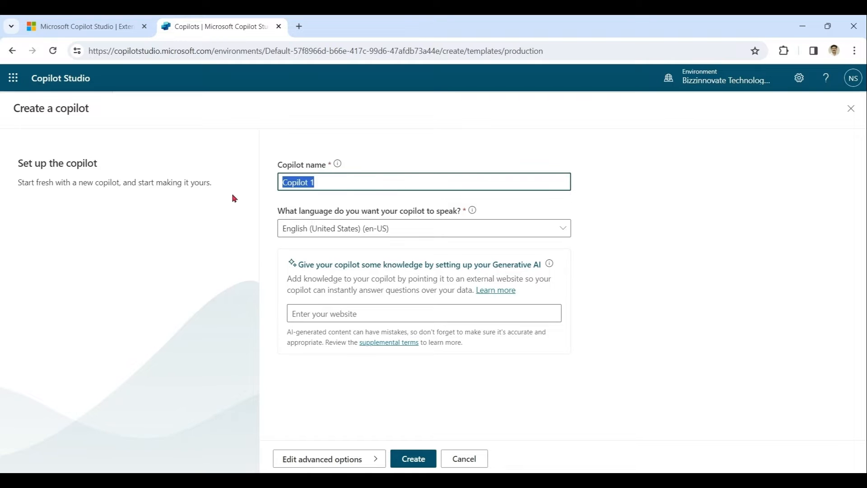
text(SecondCopilot)
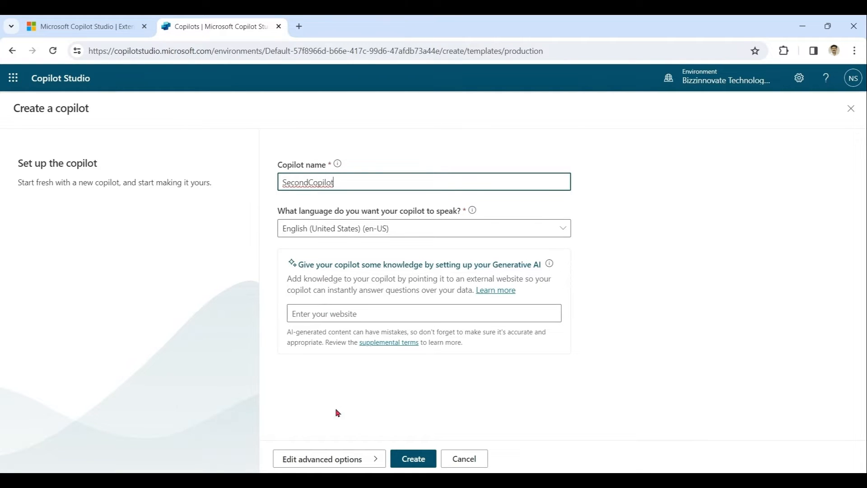
click(326, 458)
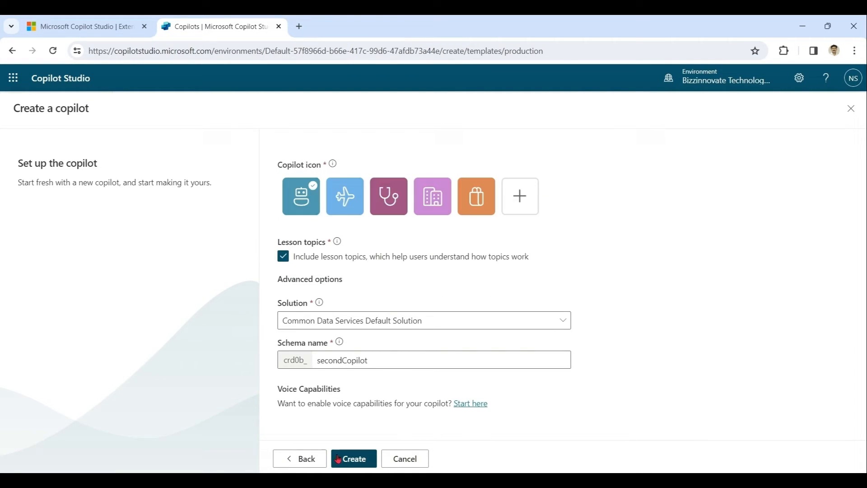
click(283, 257)
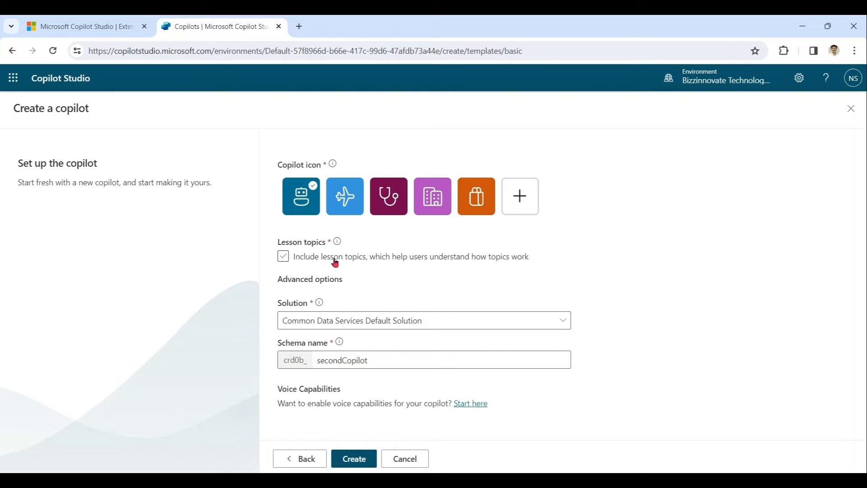
click(365, 459)
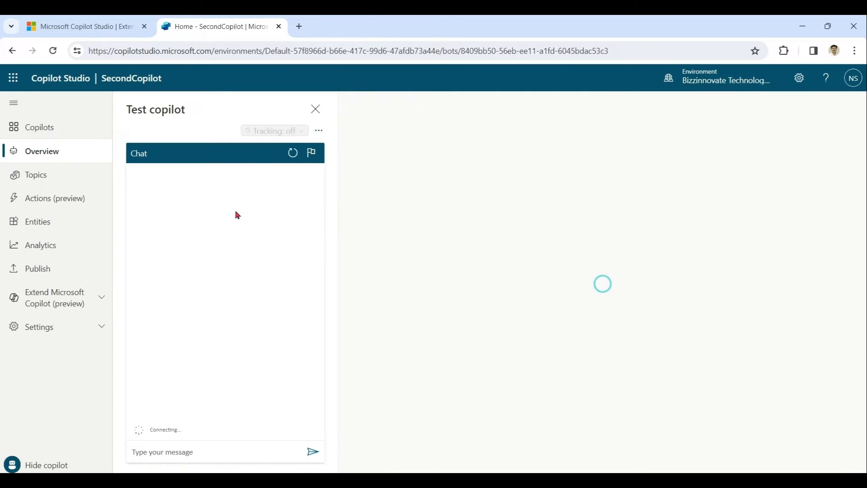
Open SecondCopilot's topics to confirm only 4 exist, then return to the copilots list
click(46, 132)
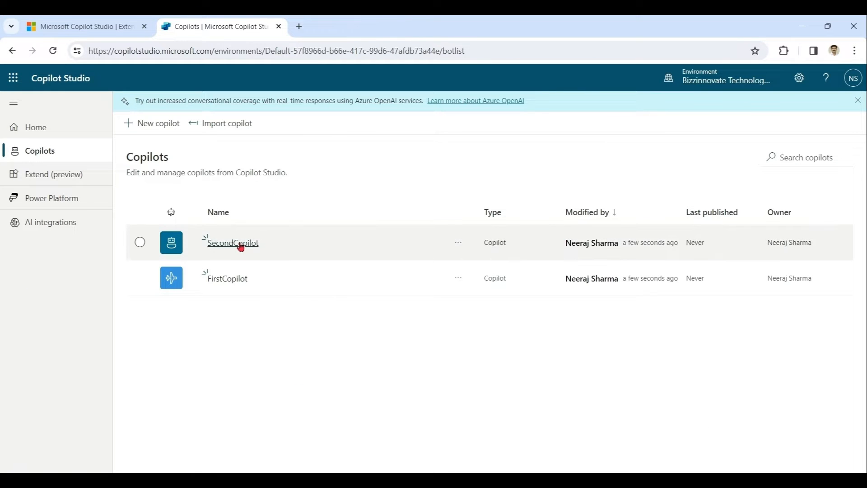
click(241, 247)
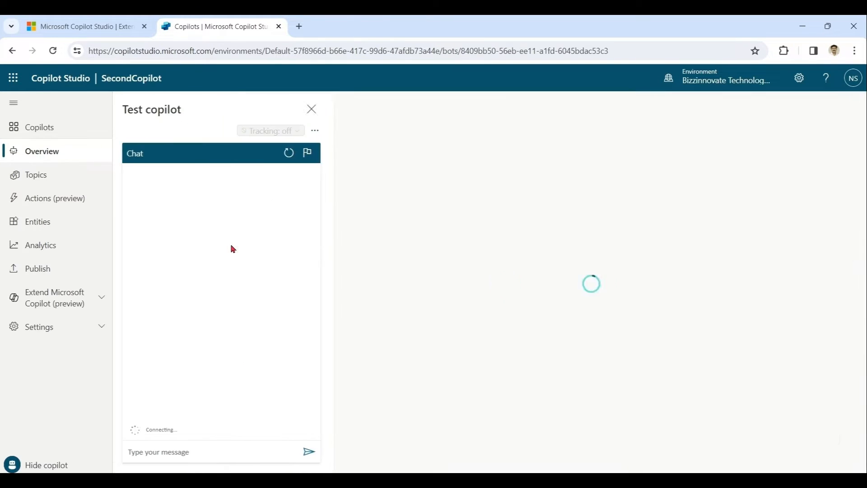
click(49, 179)
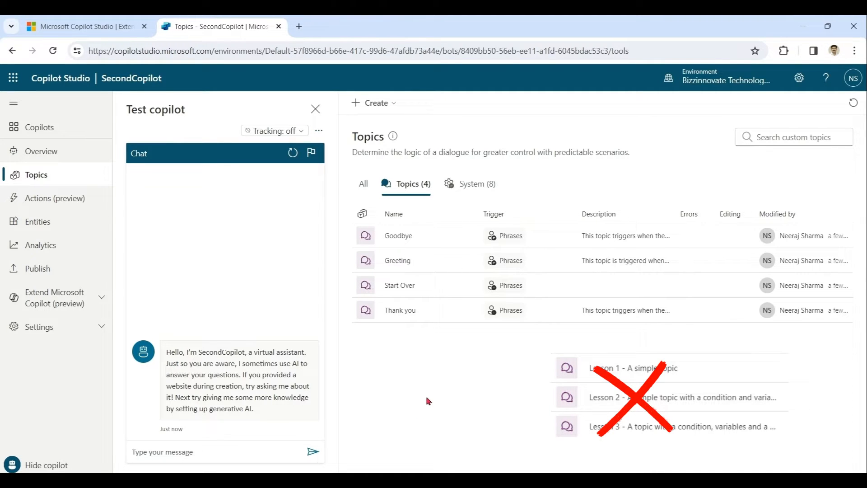
click(52, 128)
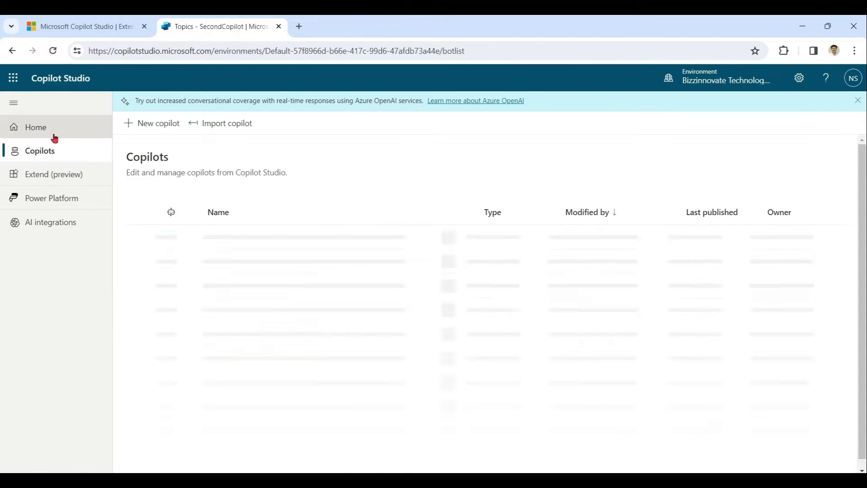
Permanently delete SecondCopilot, confirming with its name
click(140, 242)
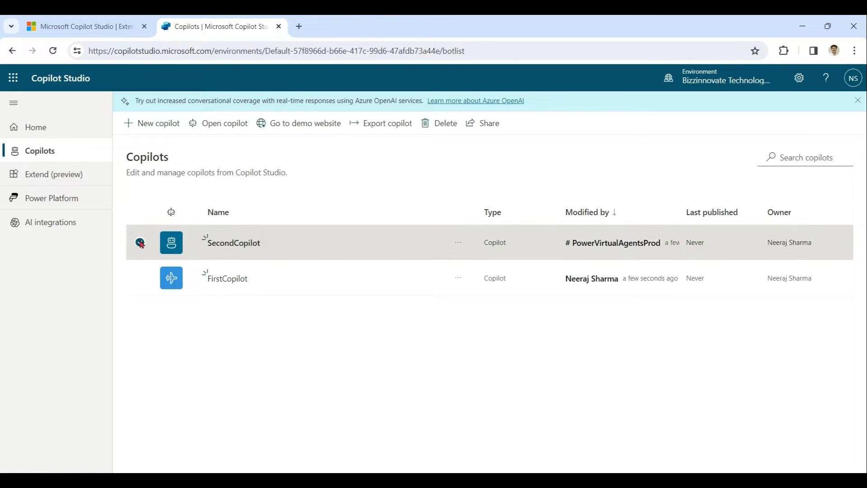
click(440, 123)
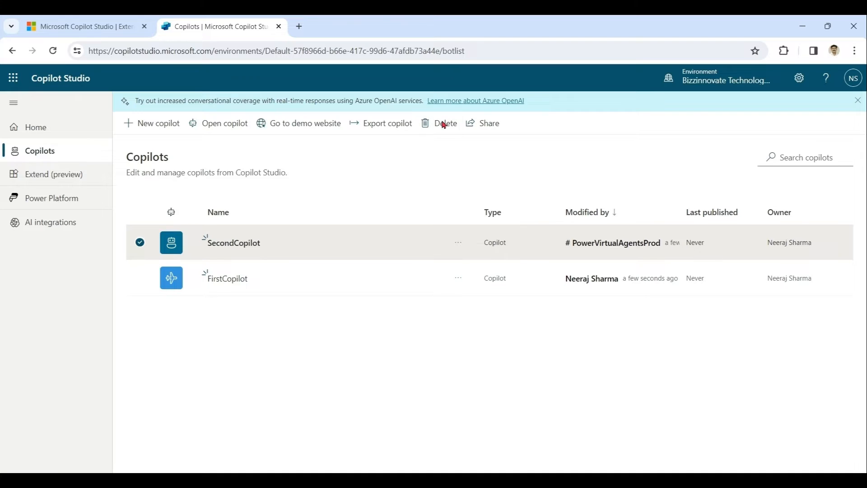
click(408, 296)
text(Secon)
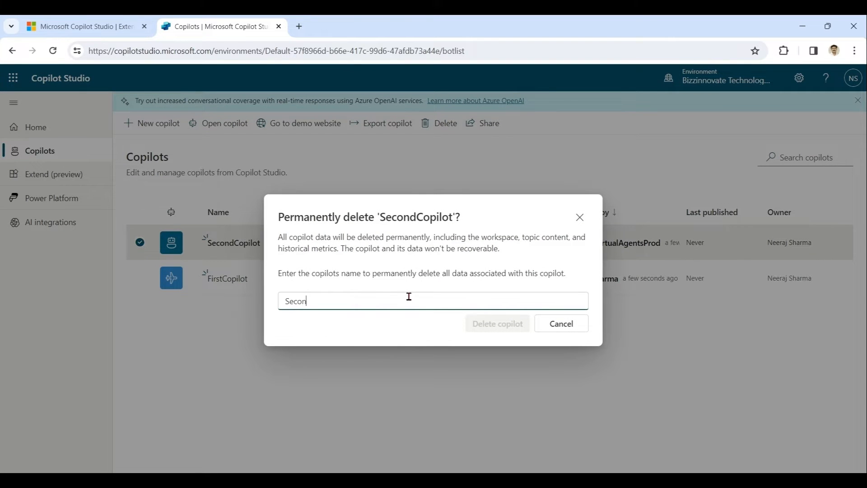
text(dCopilot)
click(486, 319)
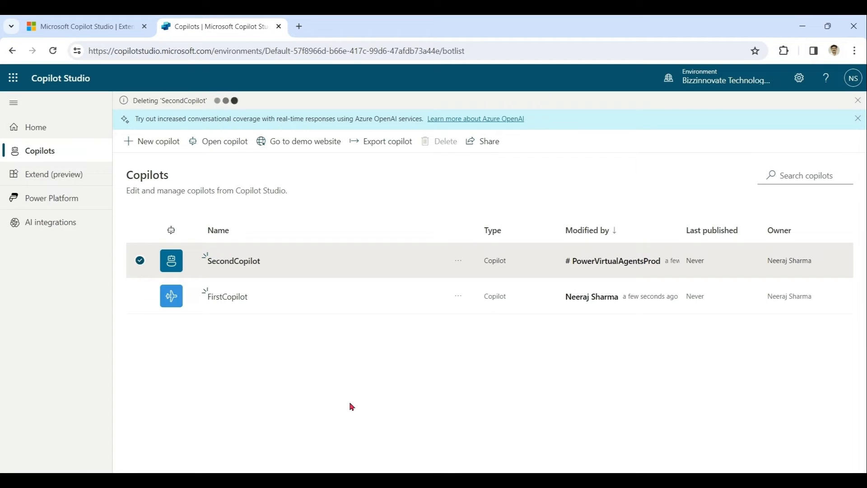
Reopen FirstCopilot and show its list of 7 topics
click(231, 298)
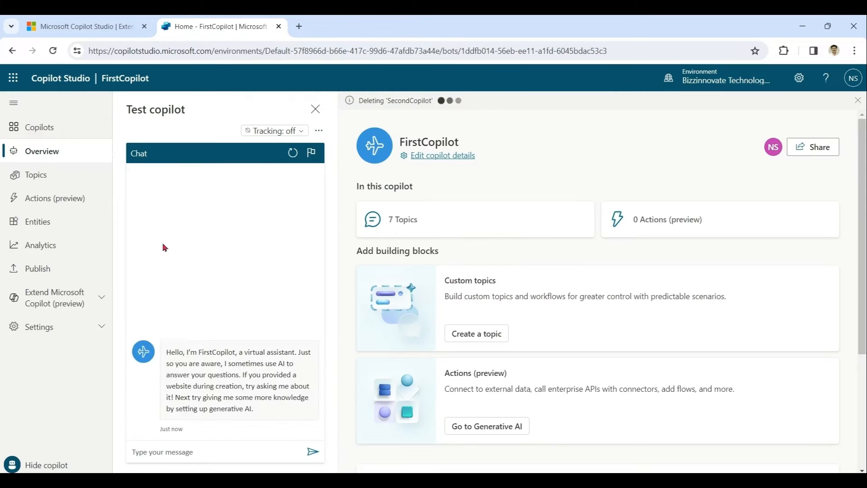
click(48, 181)
click(233, 261)
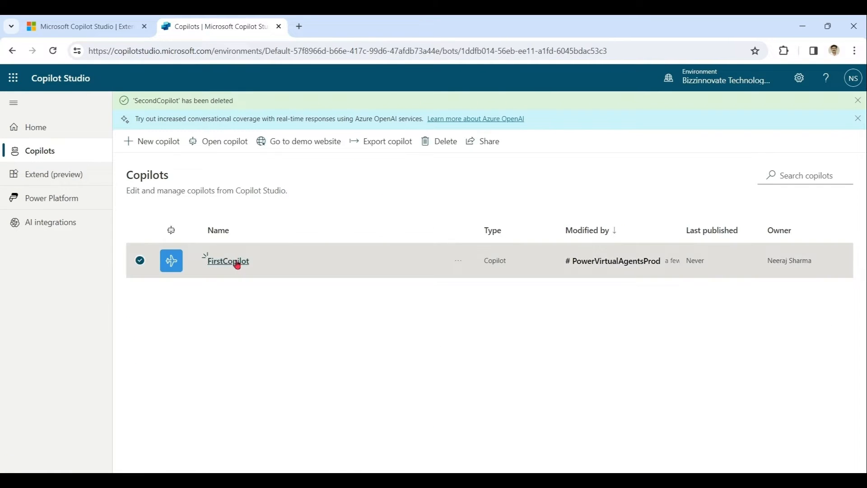
click(65, 181)
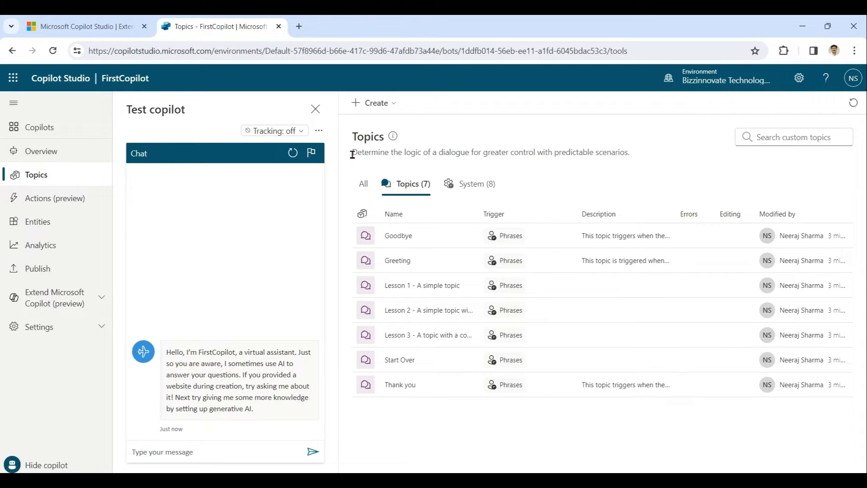
Read the Topics page description, then open 'Lesson 1 - A simple topic'
drag(352, 154, 456, 154)
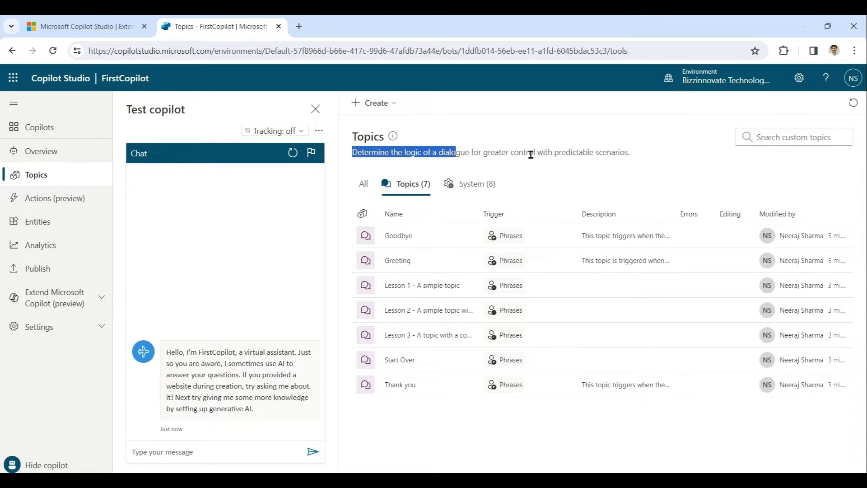
drag(555, 154, 638, 157)
click(655, 156)
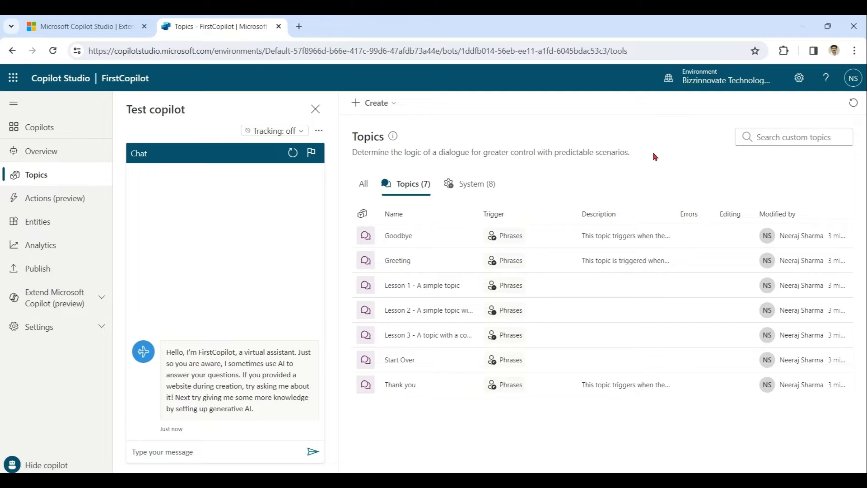
click(432, 291)
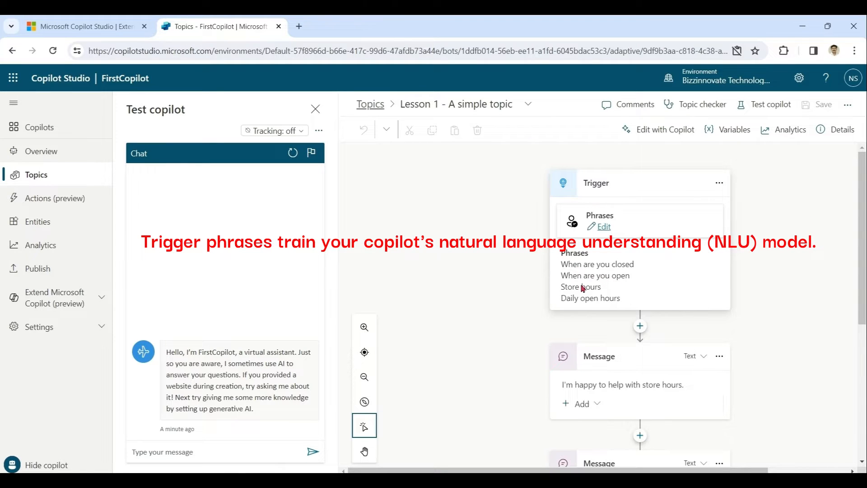
Add 'opening hours' to Lesson 1's trigger phrases and close the editing panels
click(603, 226)
scroll(767, 343, down, 1)
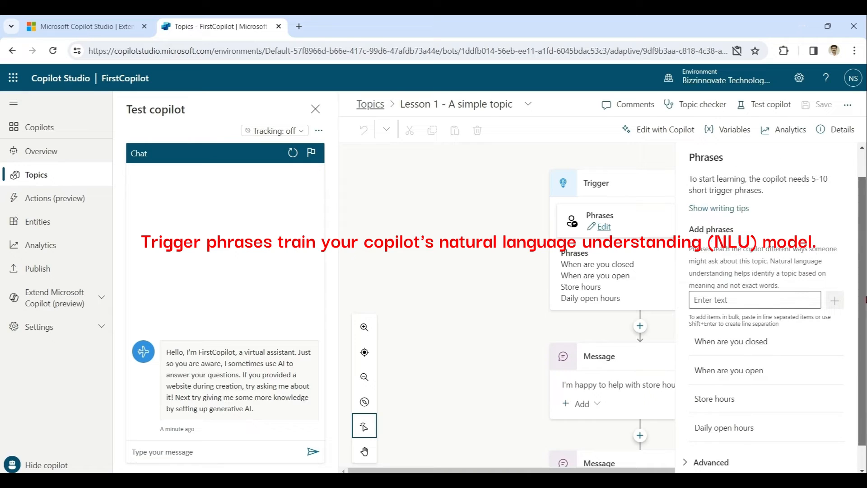
click(756, 301)
text(ope)
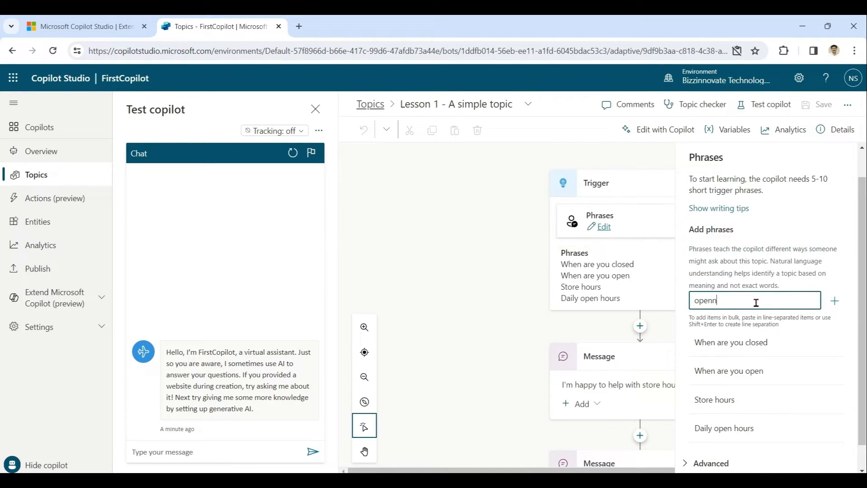
text(ning hours)
key(Return)
drag(863, 290, 863, 319)
click(476, 316)
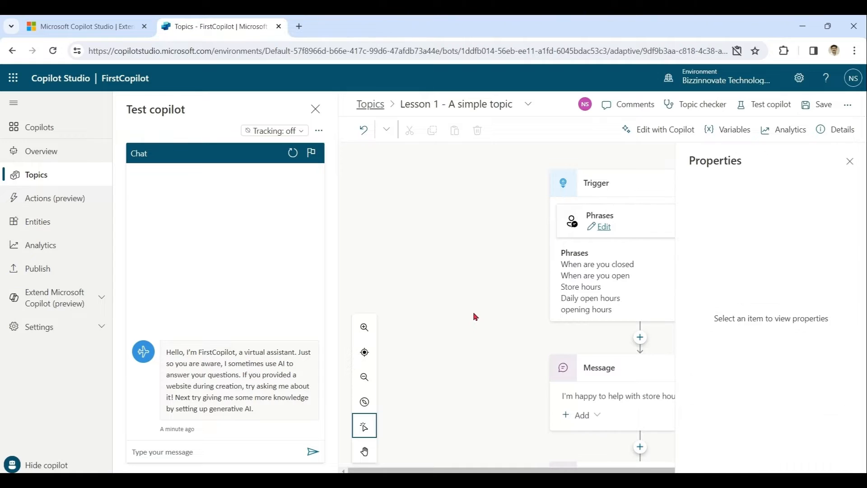
click(848, 162)
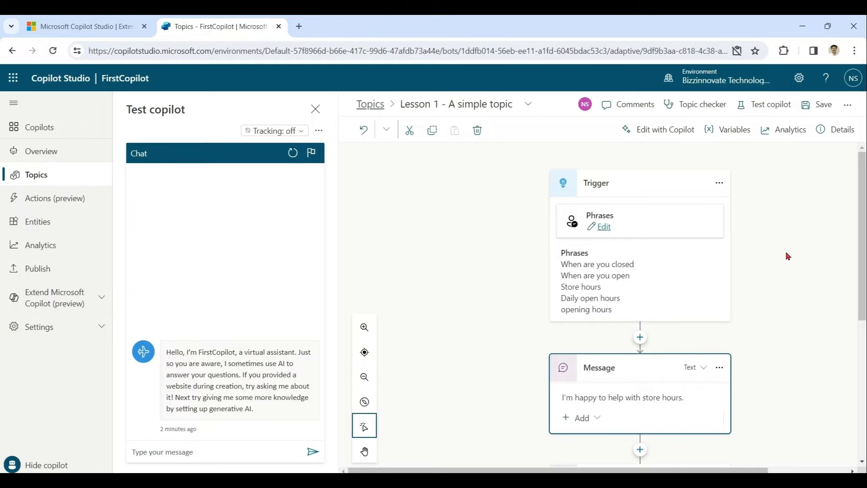
Follow Lesson 1's Redirect node to review the End of Conversation topic
drag(863, 216, 864, 359)
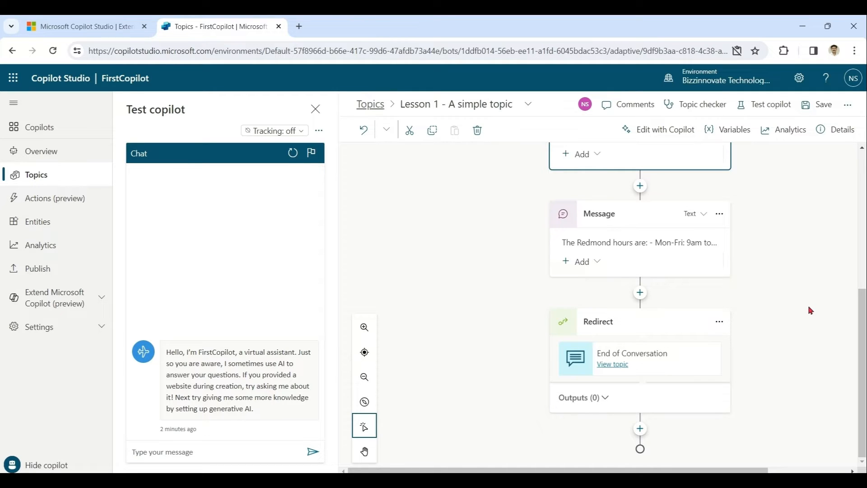
click(615, 368)
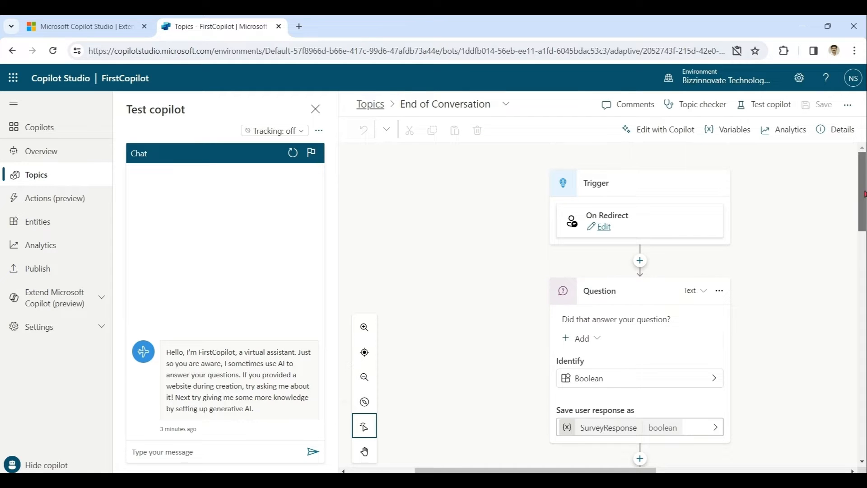
drag(863, 196, 864, 432)
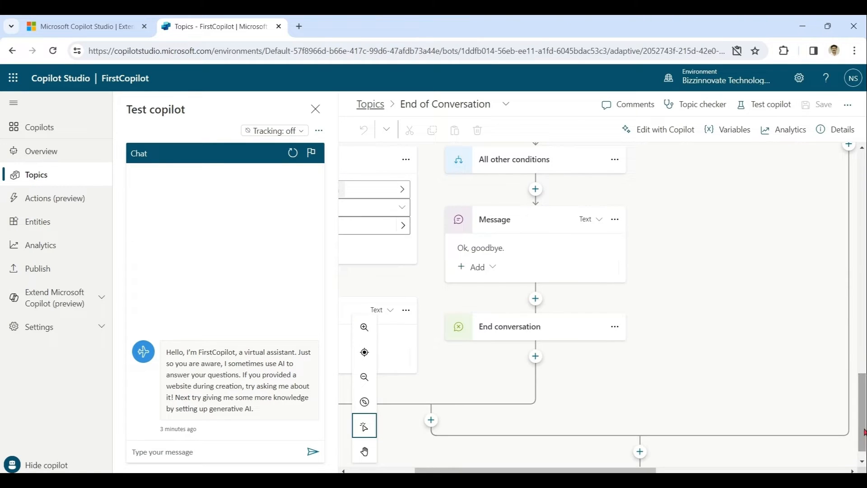
Turn topic Tracking On in the Test copilot chat
scroll(487, 447, left, 5)
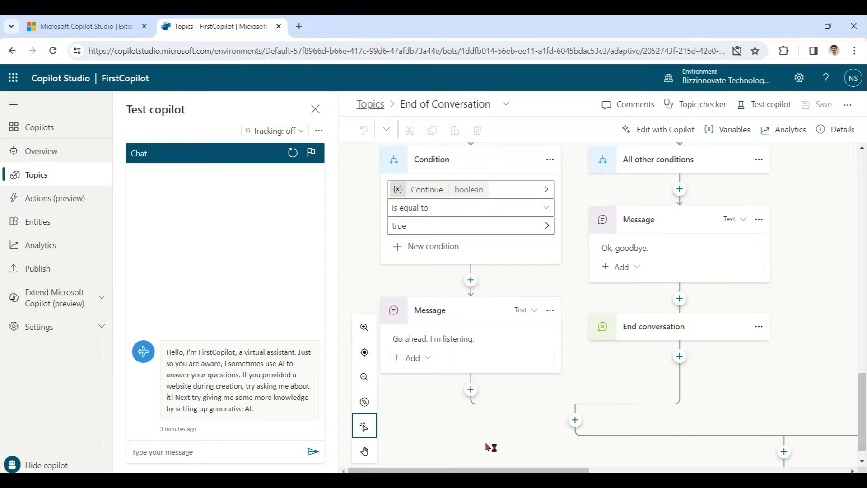
click(301, 132)
click(275, 175)
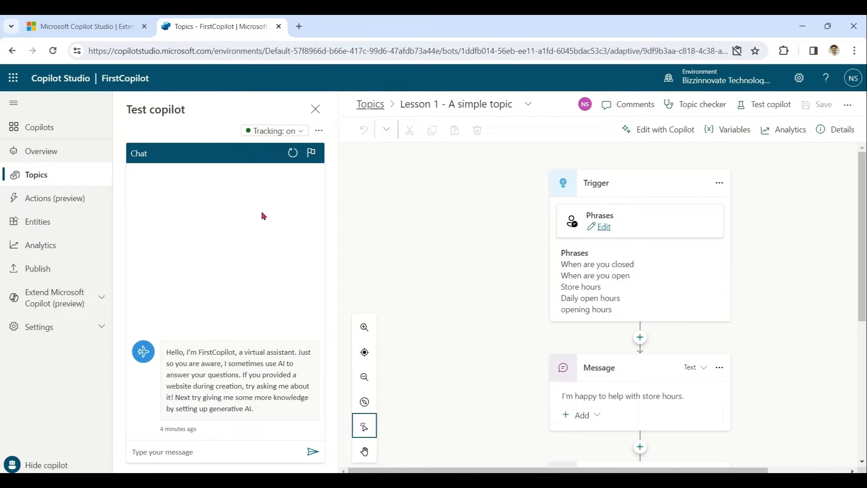
Send 'store hours' in the test chat, answer Yes, rate 5 stars, and decline further help
click(240, 456)
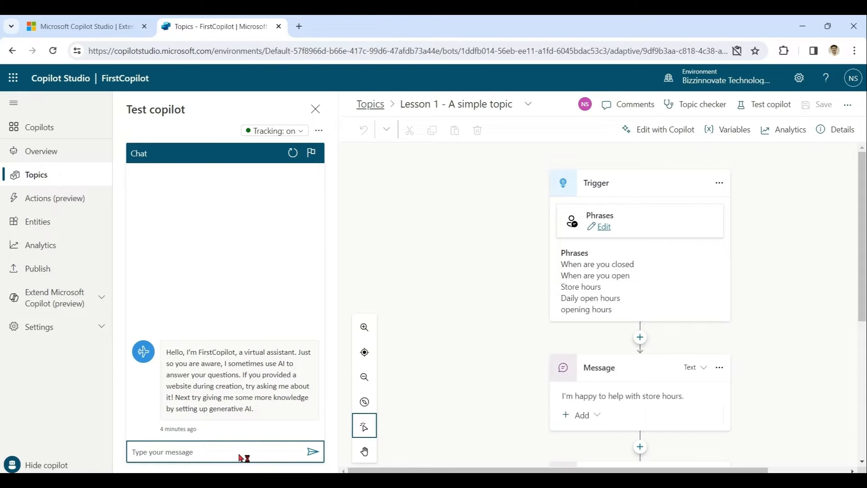
text(store hours)
key(Return)
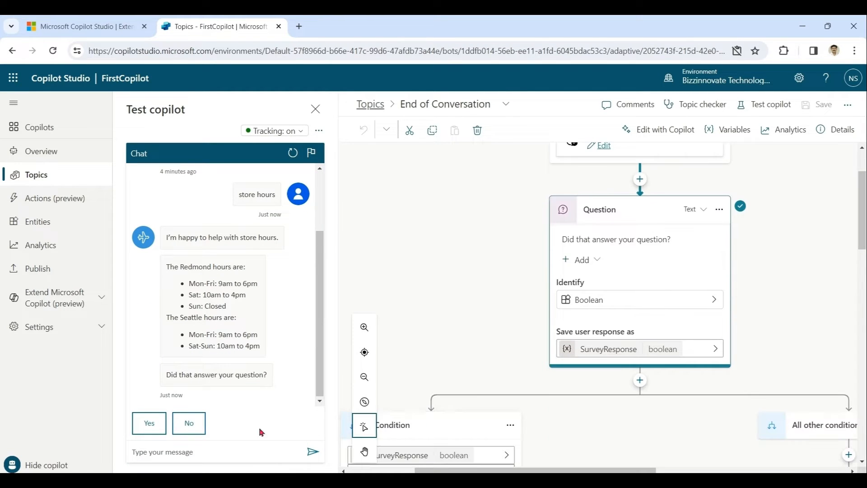
click(149, 424)
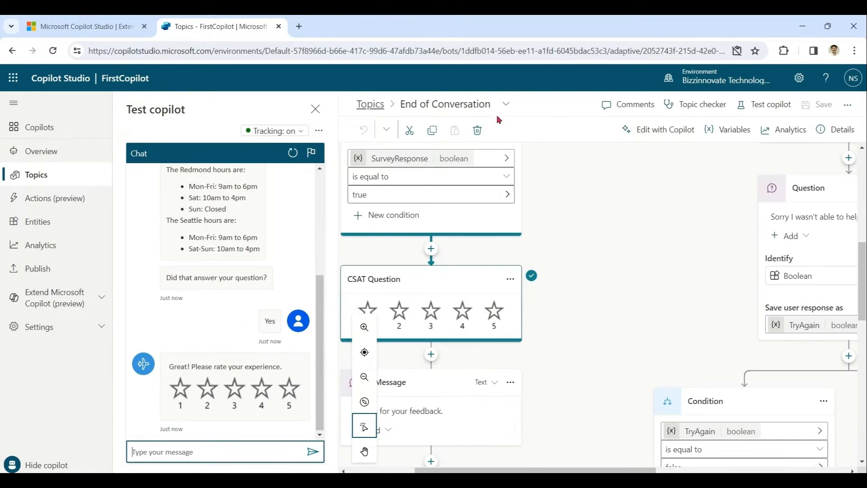
mouse_move(864, 270)
mouse_down()
mouse_move(866, 313)
mouse_move(866, 287)
mouse_up()
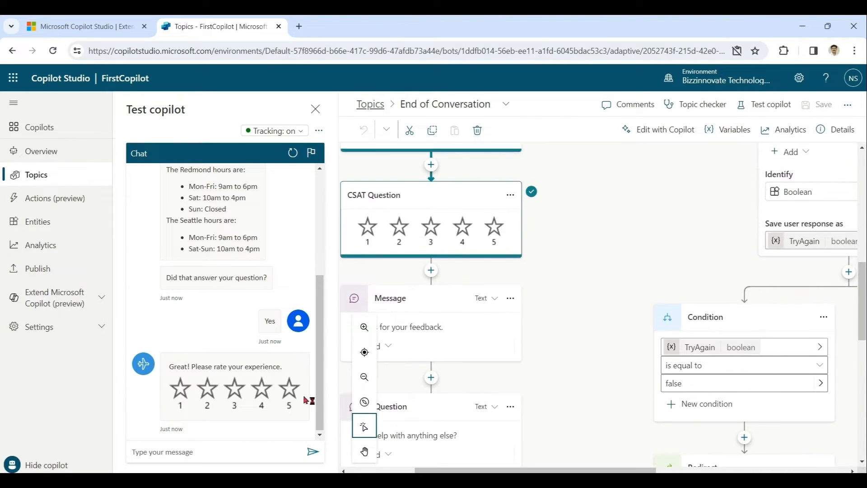
click(289, 389)
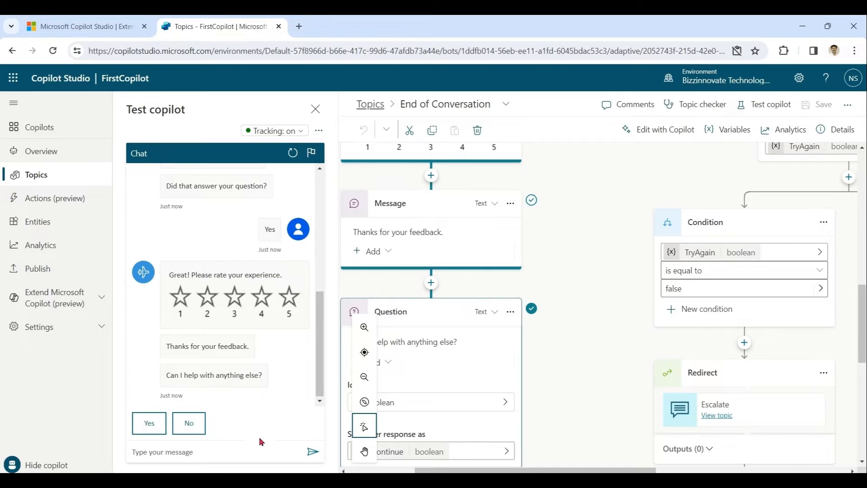
click(188, 422)
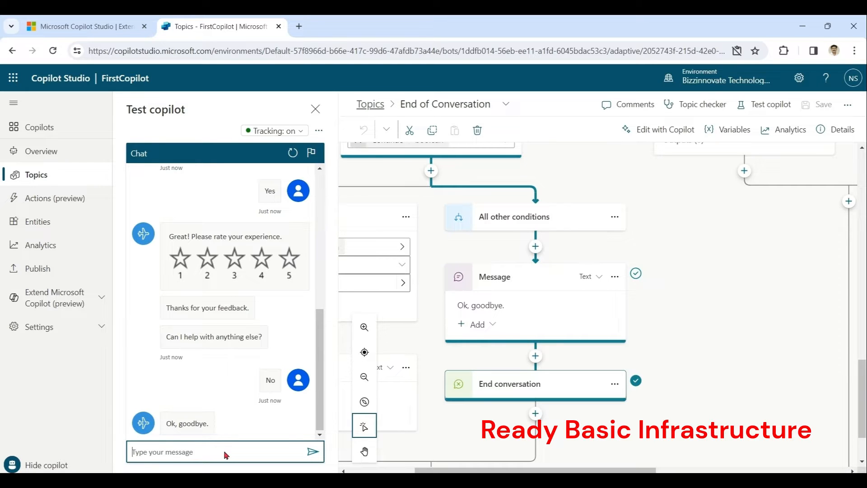
Open the Lesson 2 topic from the Topics list, then go back to the list
click(30, 177)
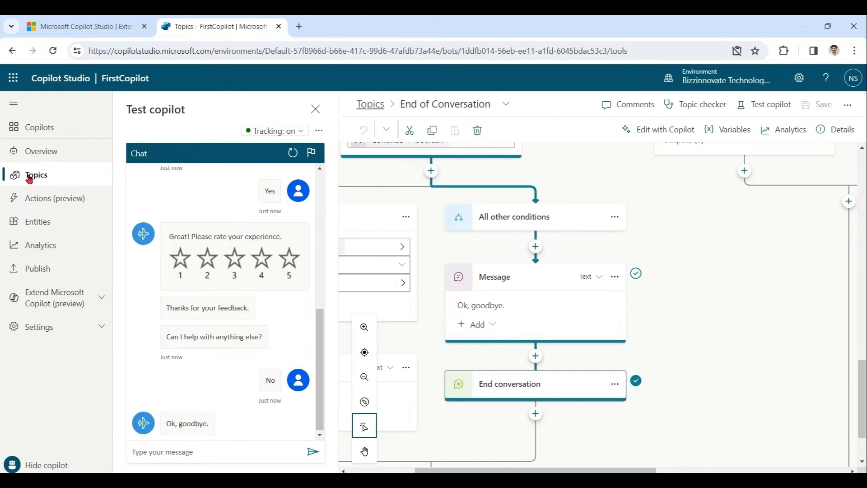
click(435, 310)
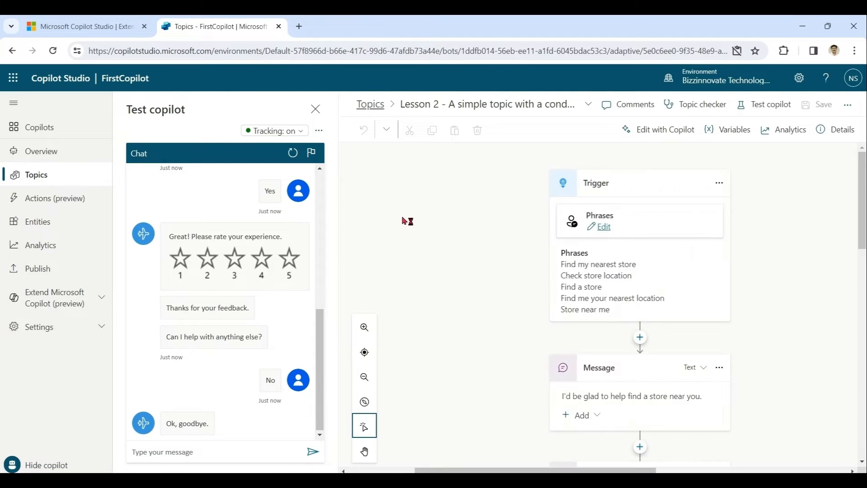
click(33, 175)
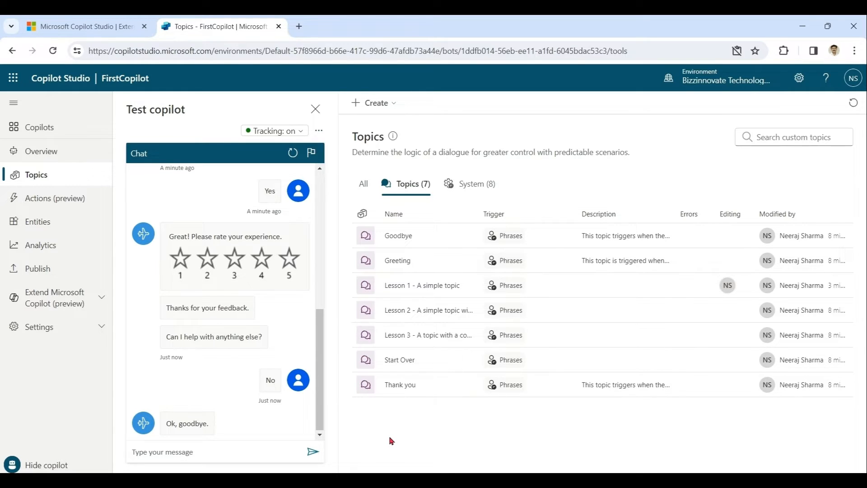
Create a blank topic with trigger phrases 'contact', 'how to reach' and 'talk'
click(398, 105)
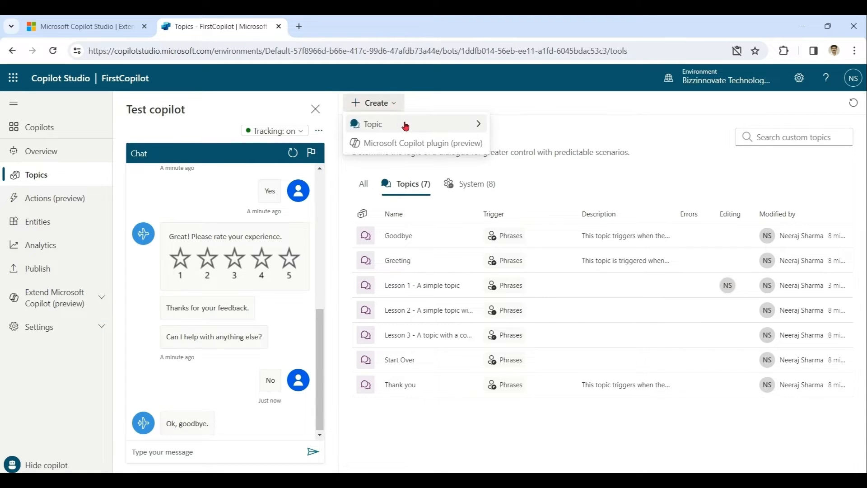
mouse_move(404, 125)
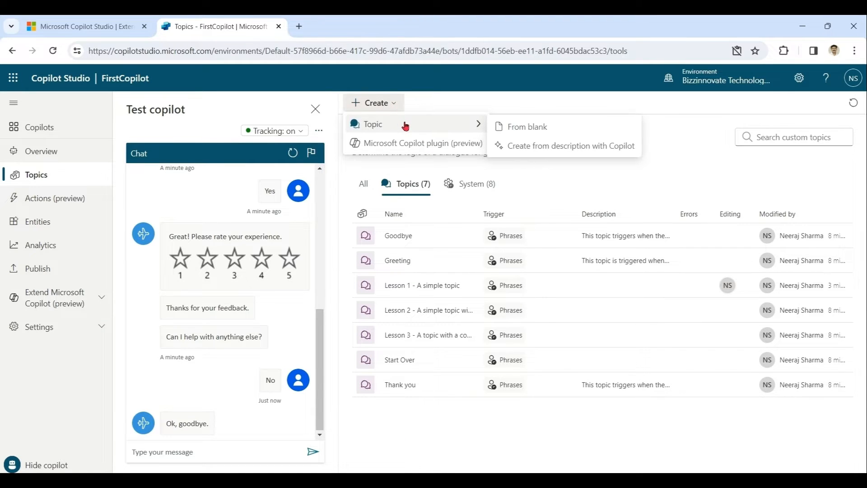
click(537, 131)
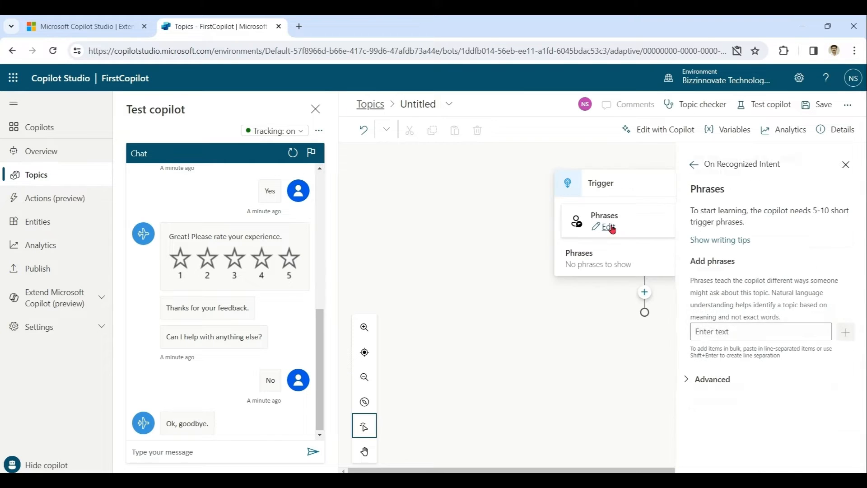
click(750, 332)
text(contact)
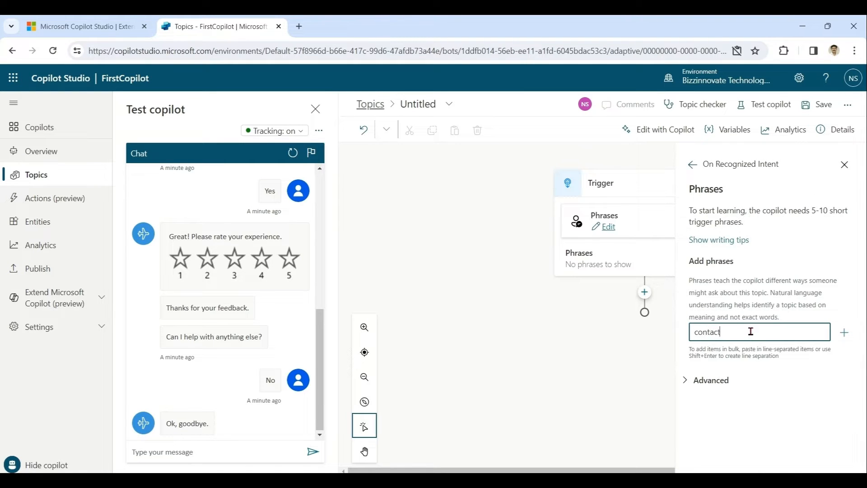
key(Return)
text(how to reach)
key(Return)
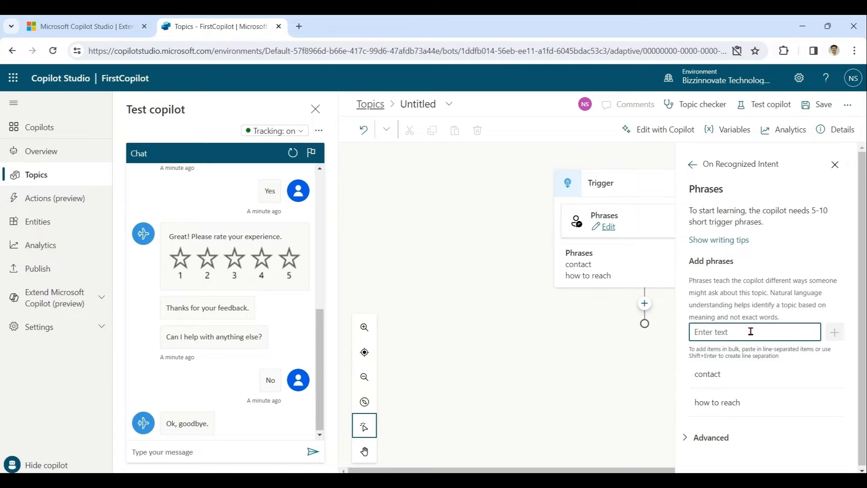
text(talk)
key(Return)
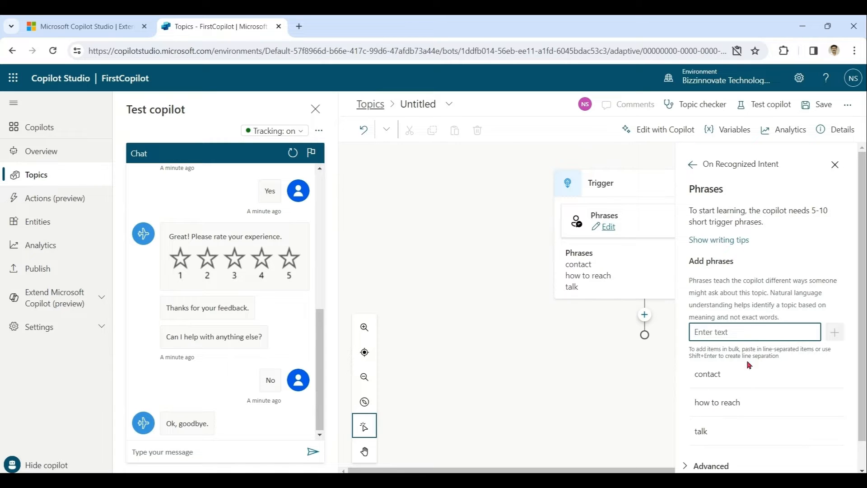
click(835, 165)
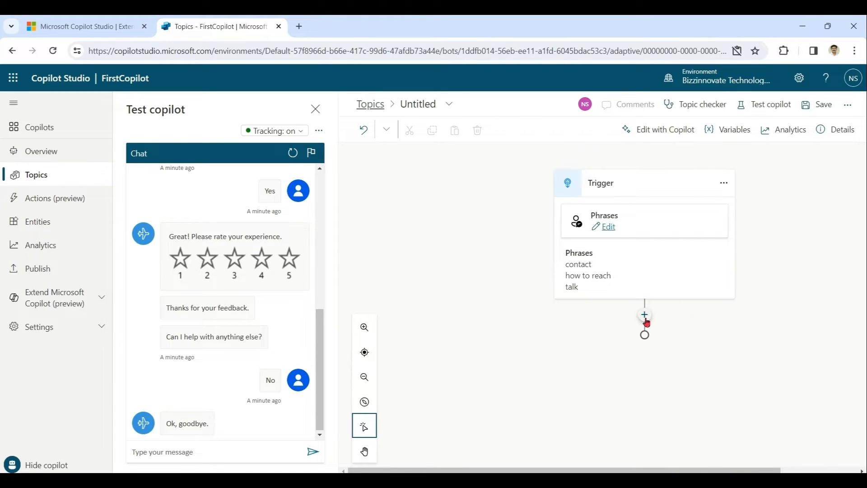
Add a question 'What is your email address' that identifies the answer as an Email
click(645, 315)
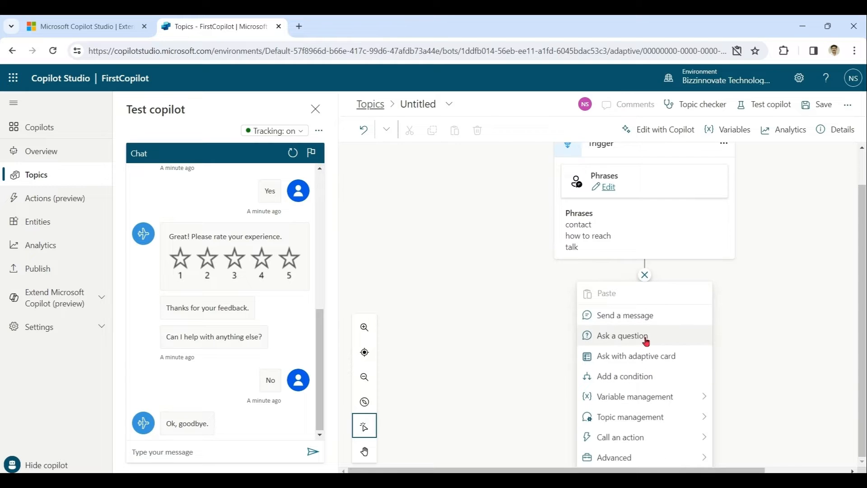
click(646, 337)
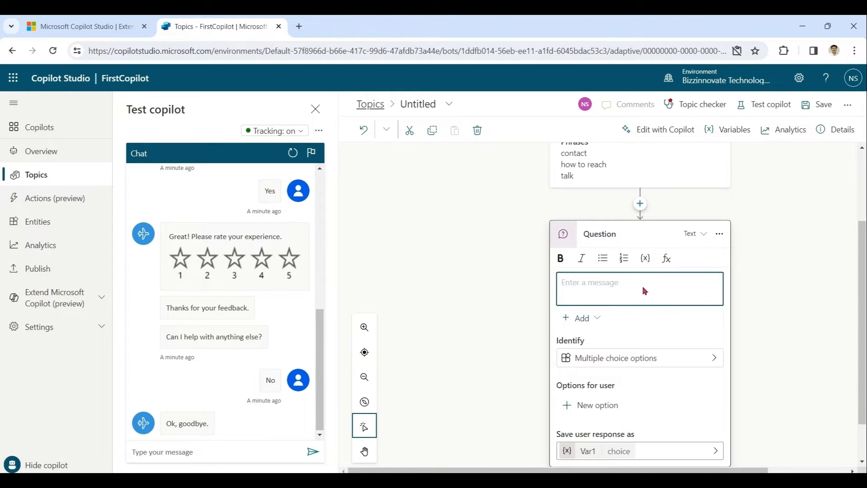
text(What is your email address)
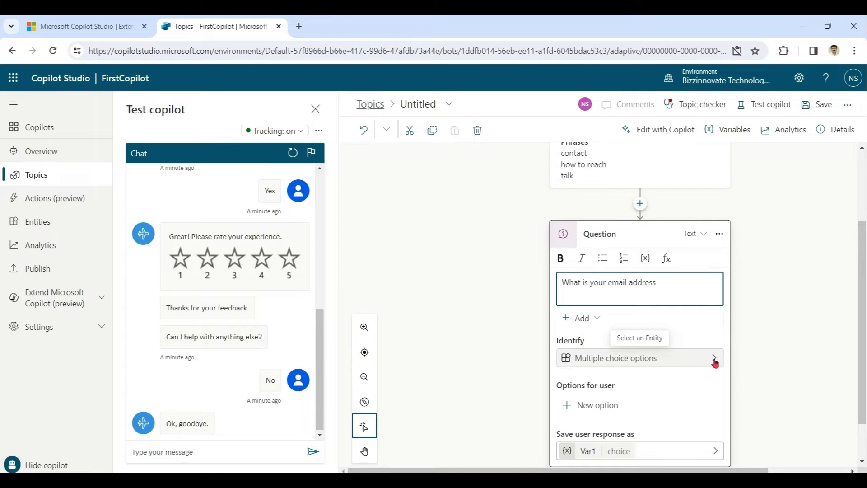
click(705, 374)
click(641, 323)
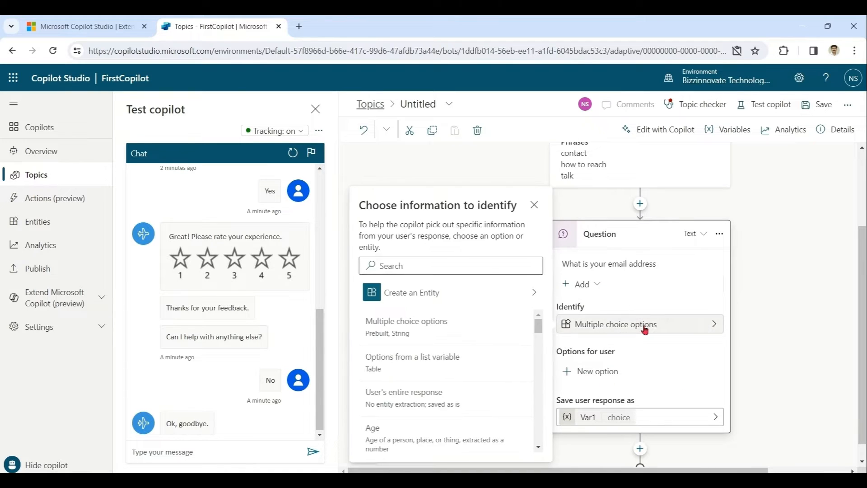
click(488, 264)
text(email)
click(411, 334)
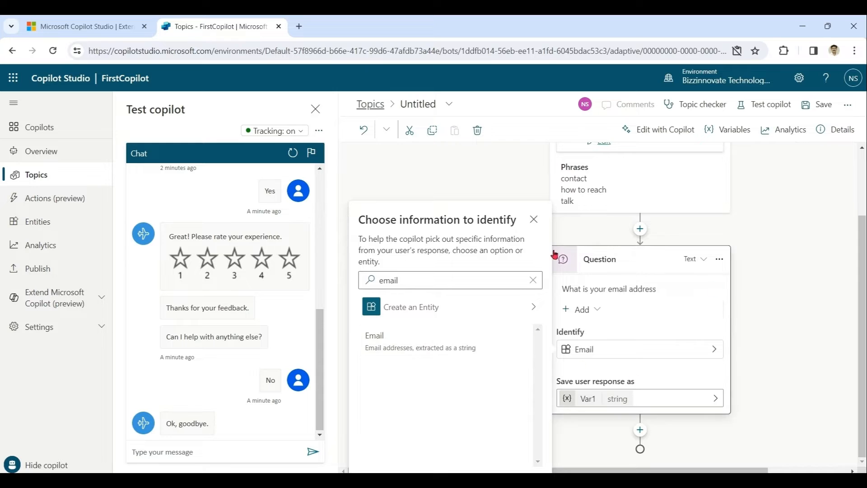
click(536, 223)
Add a message 'Thanks . we will reervert to you on your address' ending with the Var1 variable
click(640, 430)
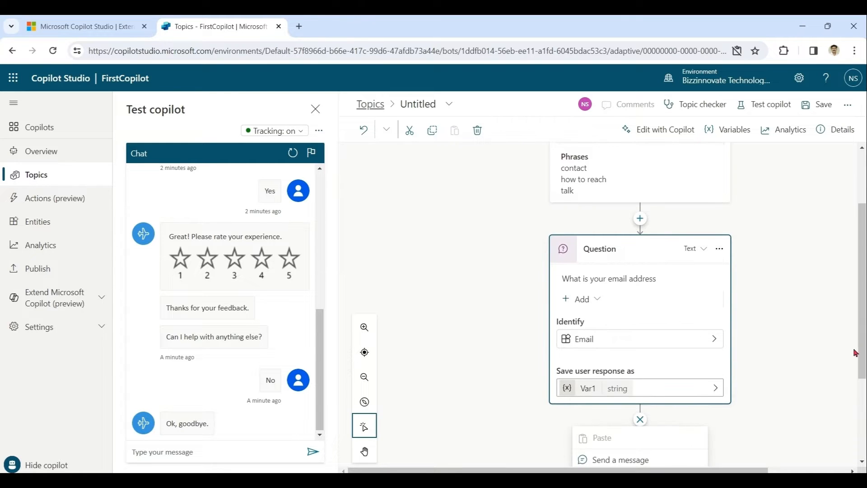
click(651, 315)
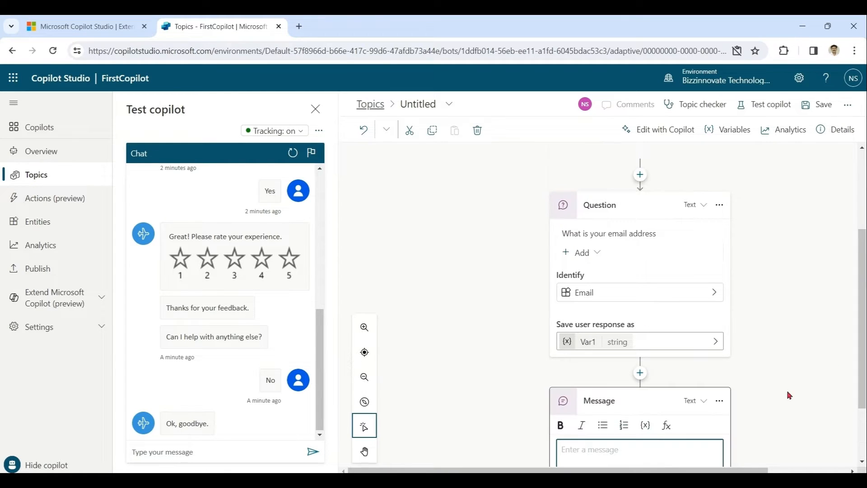
click(654, 382)
text(Thanks )
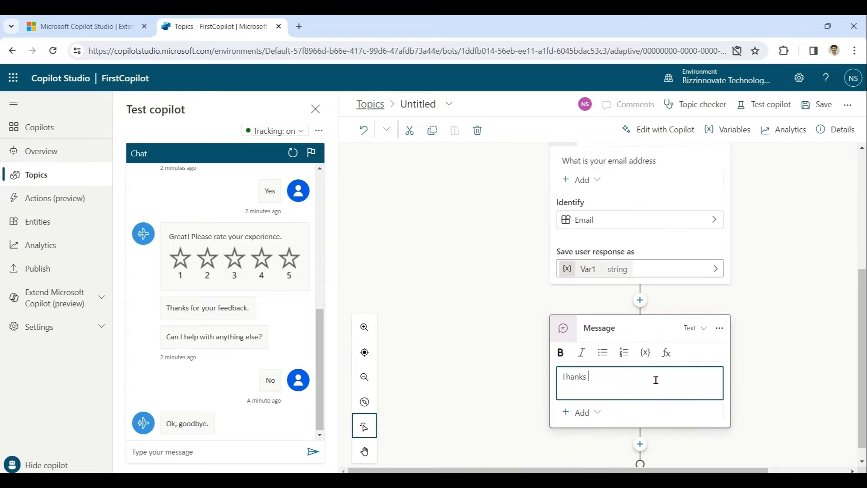
text(. we will reer)
text(vert to you)
text( on your address)
click(645, 352)
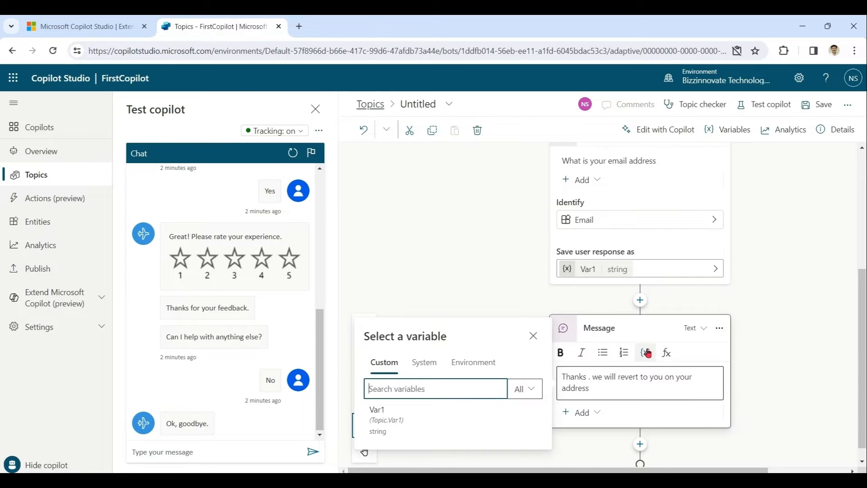
click(379, 461)
drag(863, 396, 864, 278)
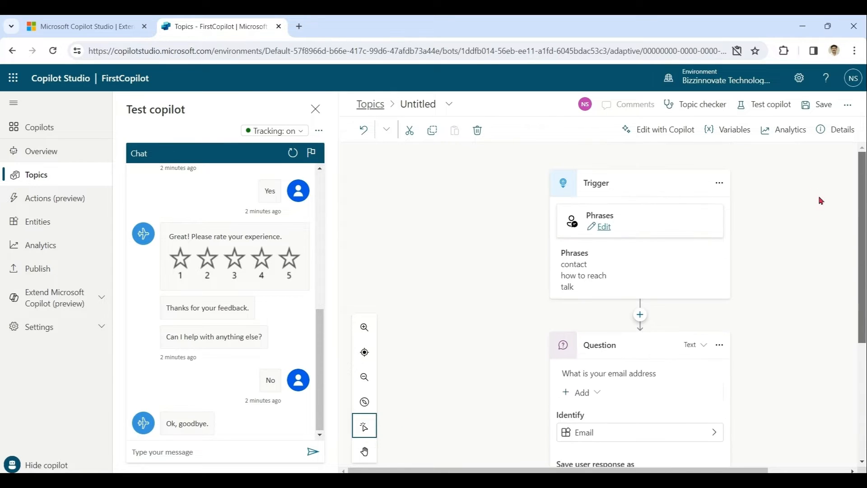
Save the topic and send 'talk' in a restarted test chat
click(824, 106)
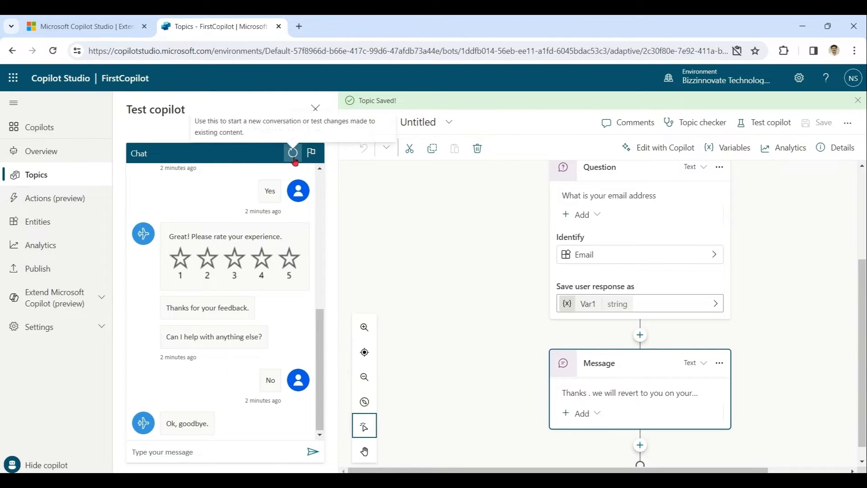
click(294, 154)
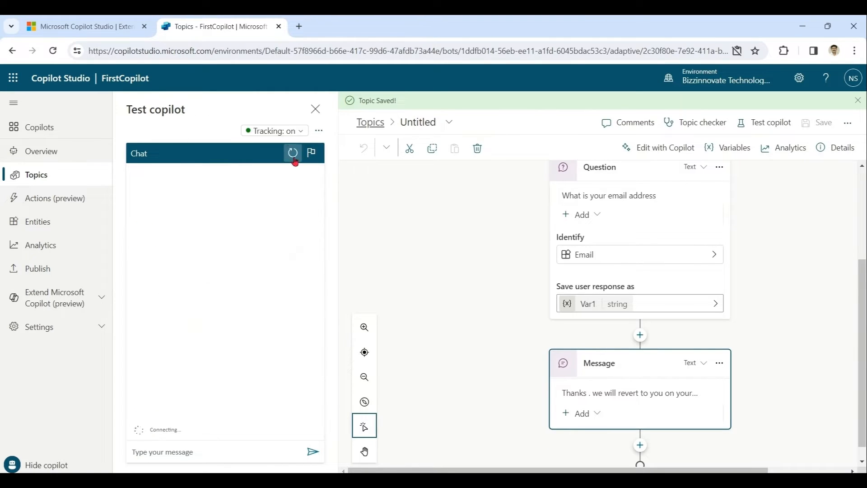
click(233, 454)
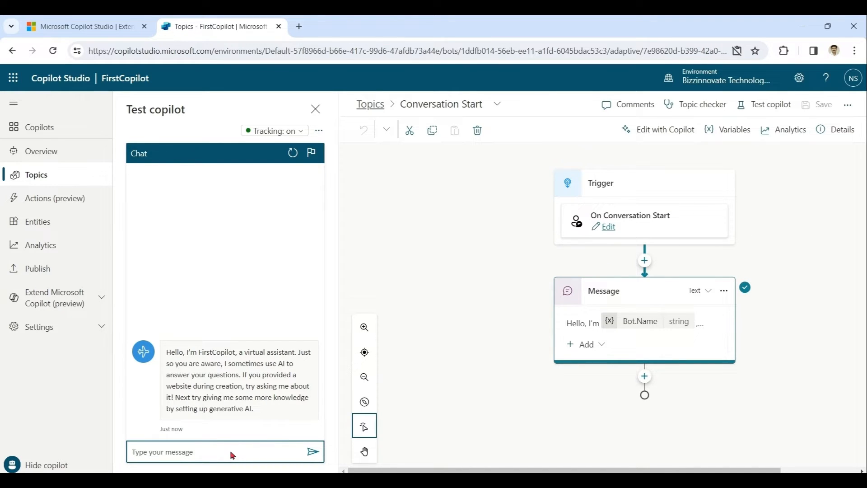
text(talk)
key(Return)
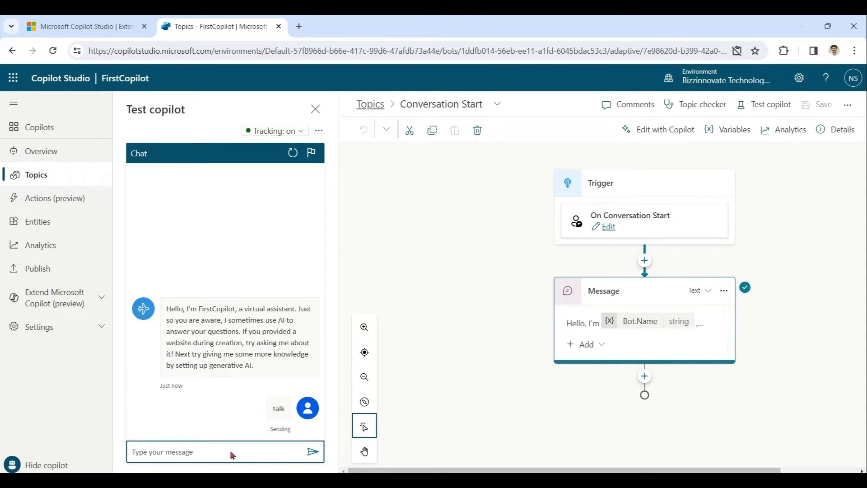
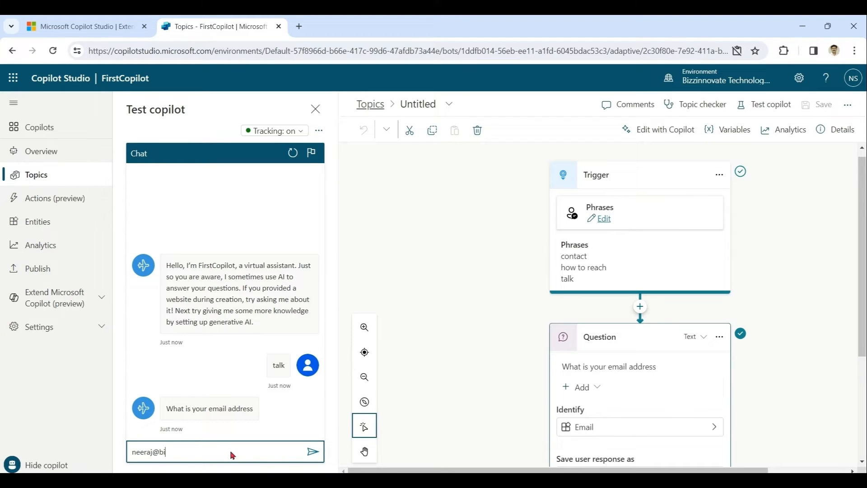
Reply to the bot's prompt with an email address
key(Return)
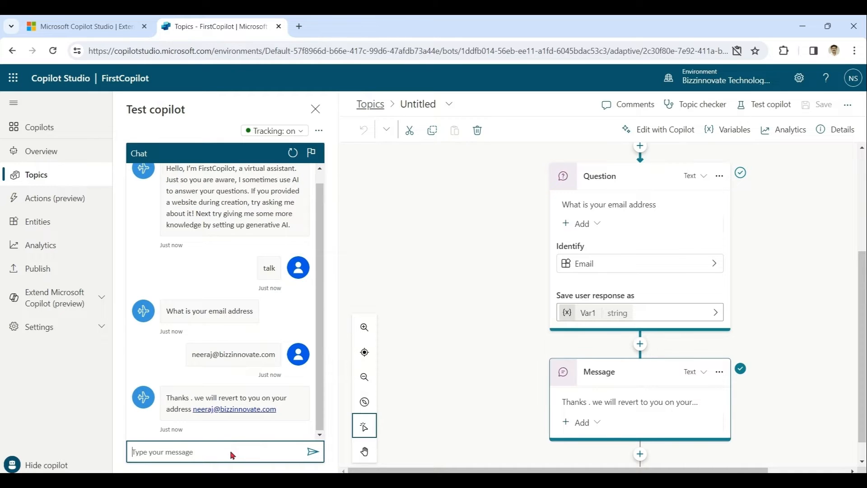
Have Copilot create a topic named Demographics from the name, age and birth-date example description
click(39, 176)
click(392, 102)
mouse_move(422, 130)
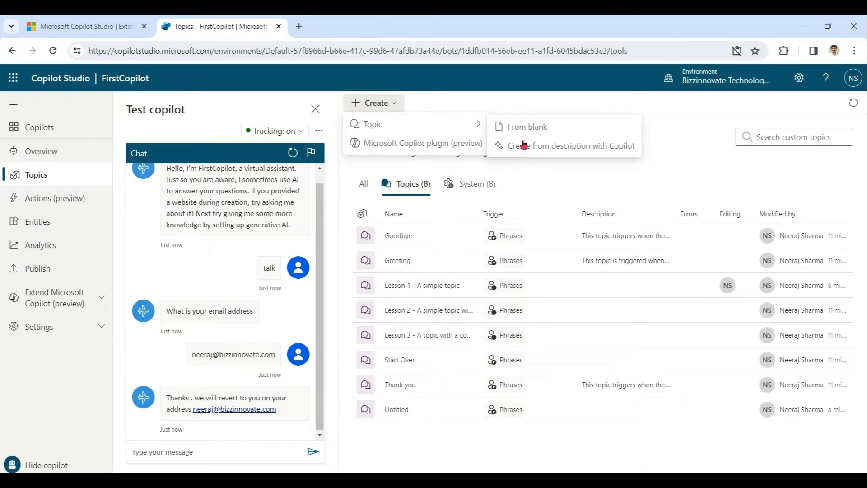
click(586, 151)
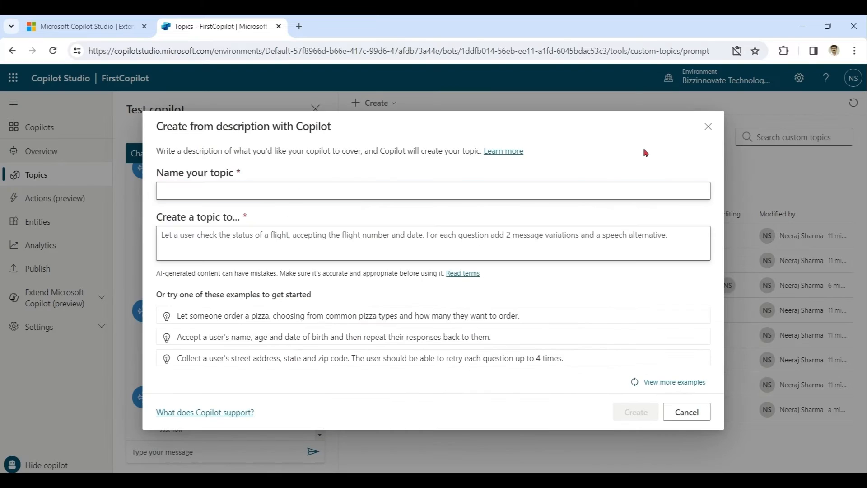
click(516, 192)
text(Demographics)
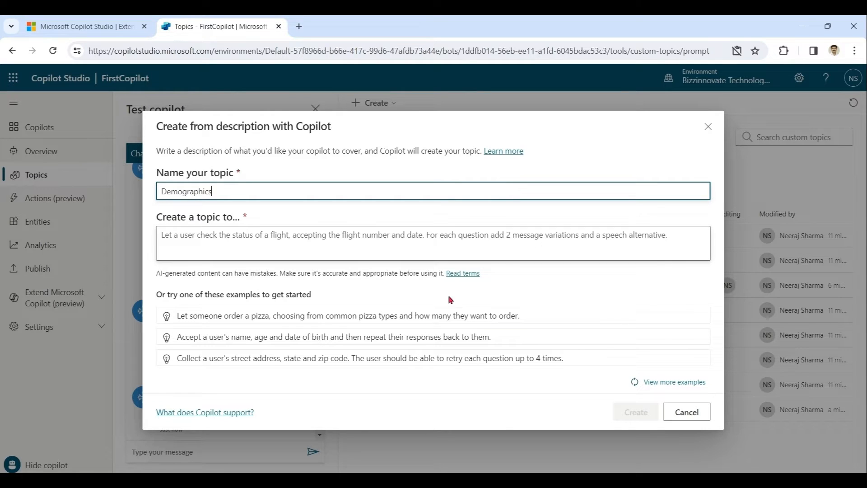
click(452, 336)
click(496, 233)
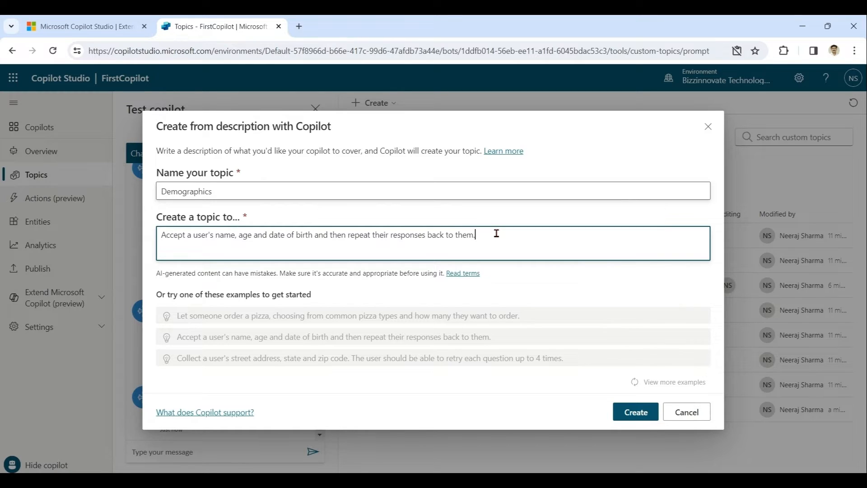
click(646, 413)
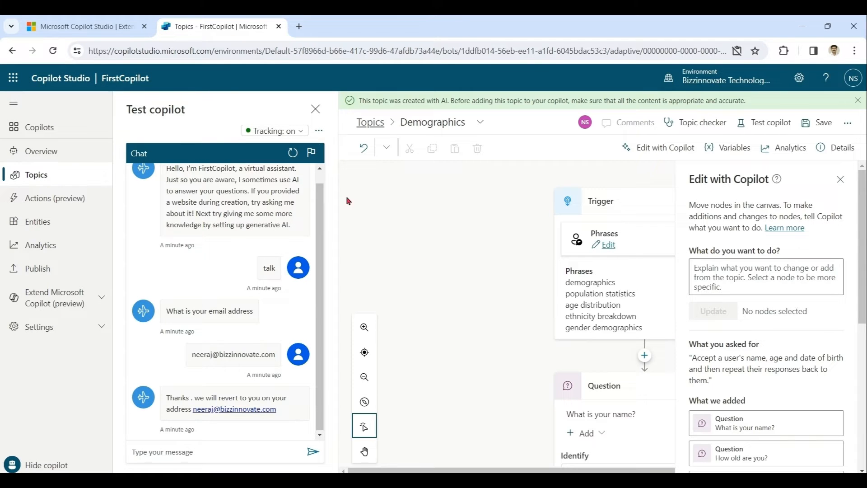
Review the Demographics trigger phrases and question nodes, then save the topic
click(840, 179)
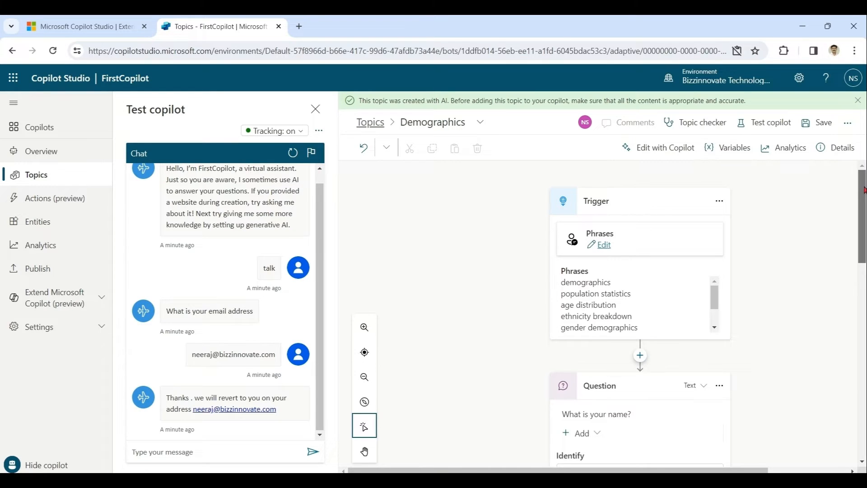
mouse_move(865, 190)
mouse_down()
mouse_move(864, 202)
mouse_move(865, 187)
mouse_up()
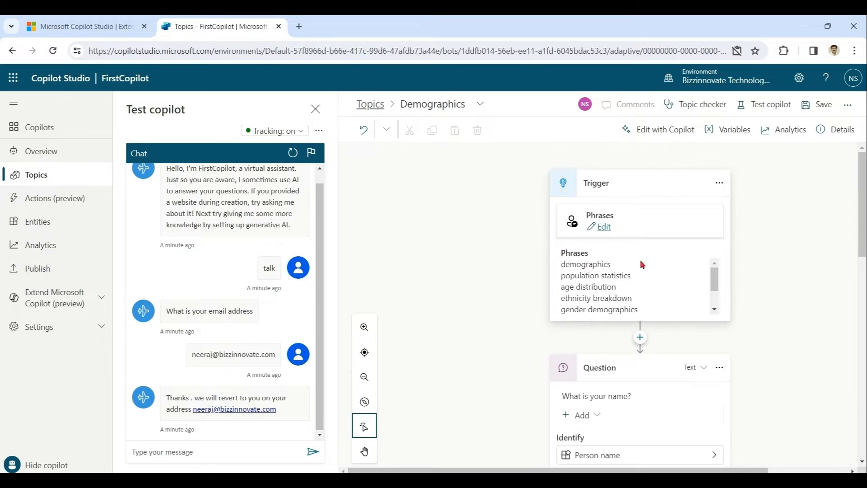
click(606, 231)
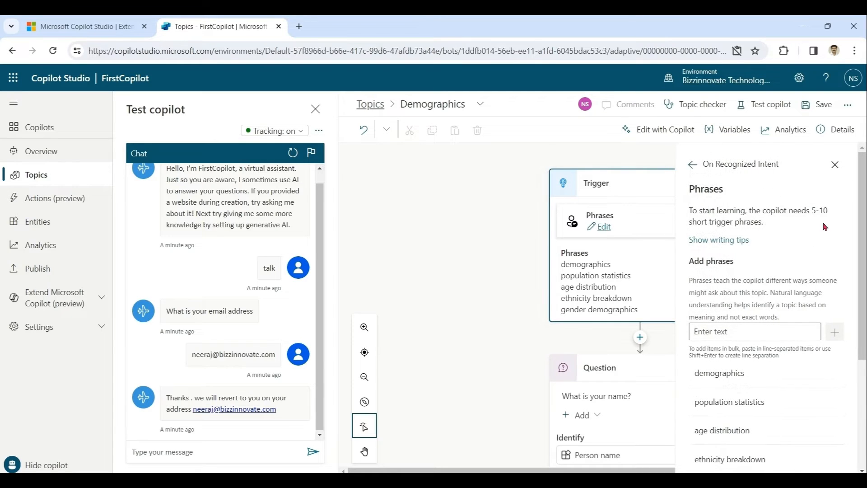
click(831, 174)
drag(864, 200, 863, 174)
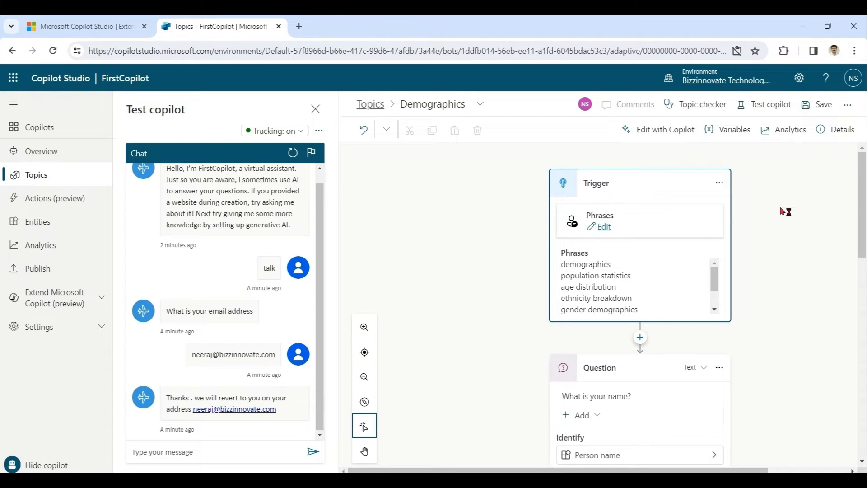
click(818, 104)
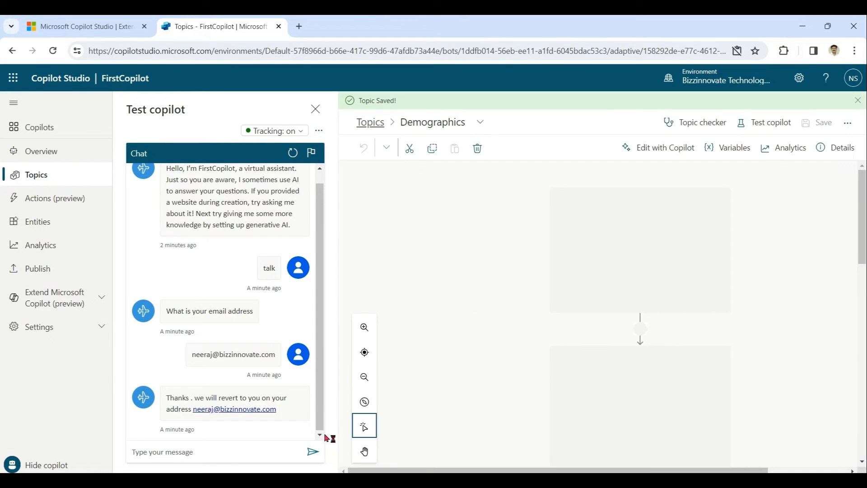
Restart the test chat, send 'demographics', then answer with the user's name and age 45
click(292, 153)
click(214, 453)
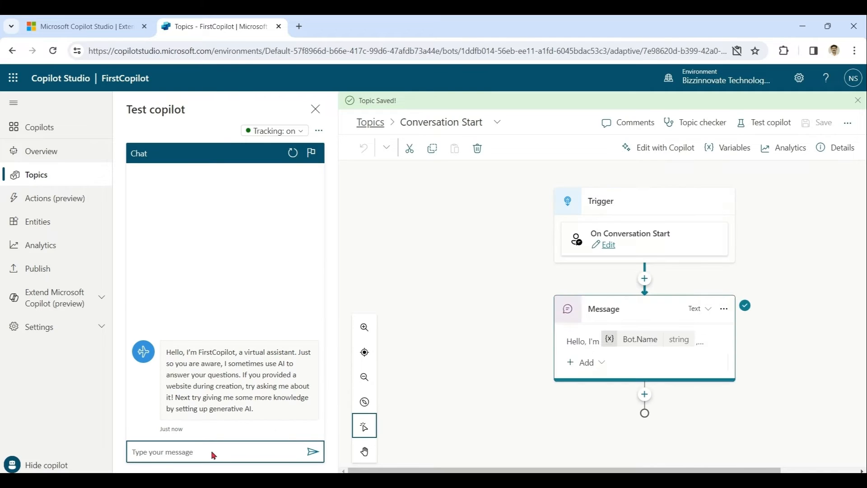
text(demographics)
key(Return)
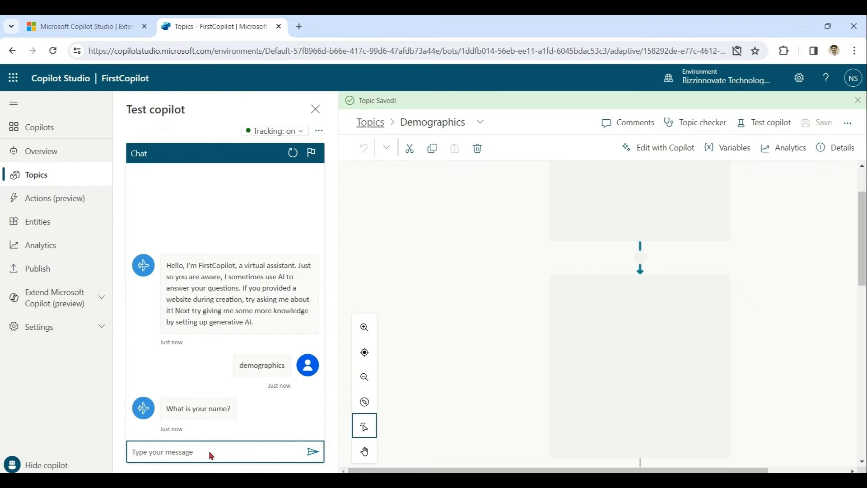
text(neeraj)
key(Return)
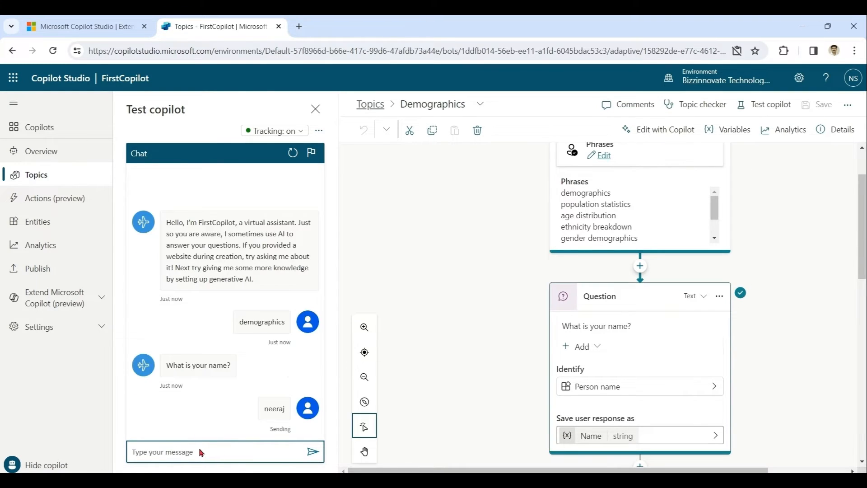
text(45)
key(Return)
text(0101200)
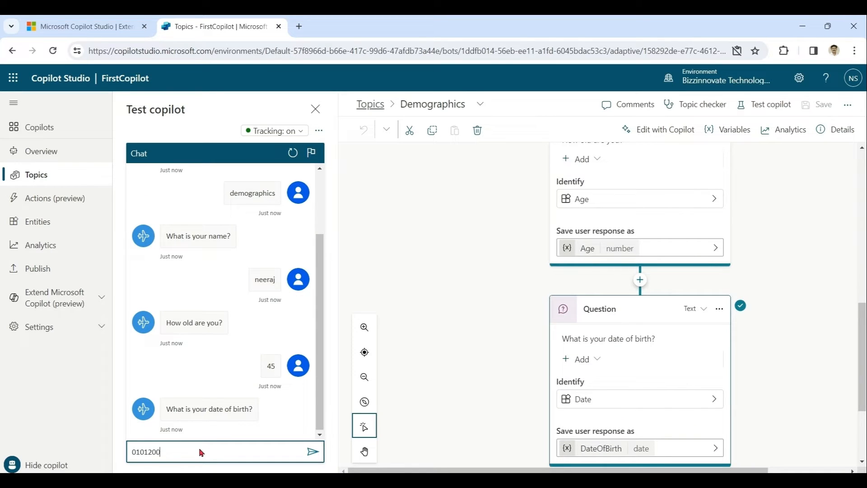
key(BackSpace)
key(BackSpace)
key(BackSpace)
text(980)
key(Return)
text(15 dec 1980)
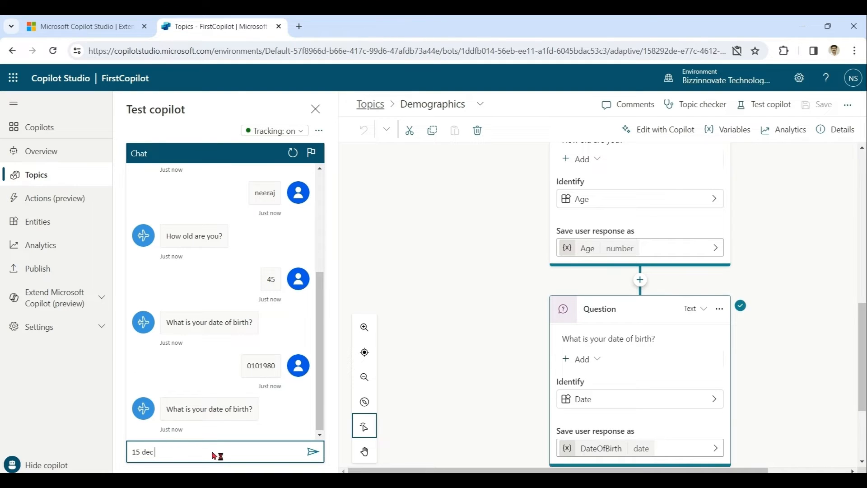
key(Return)
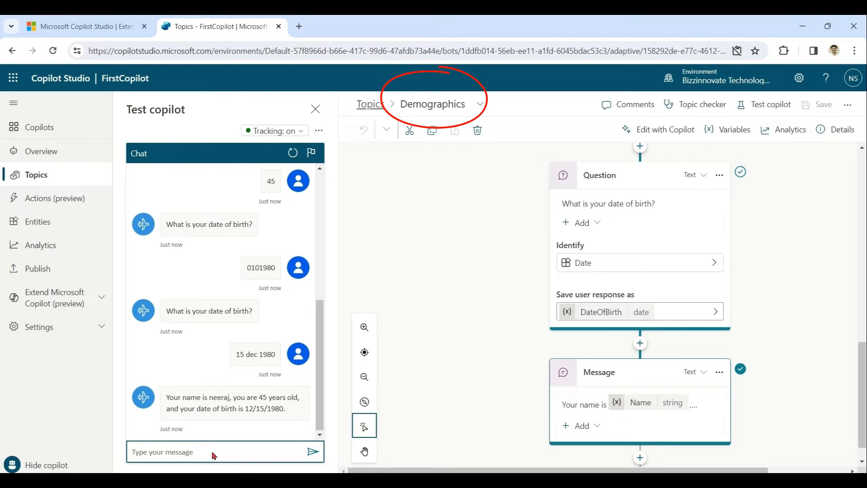
Show the System (8) tab of the Topics list
click(42, 174)
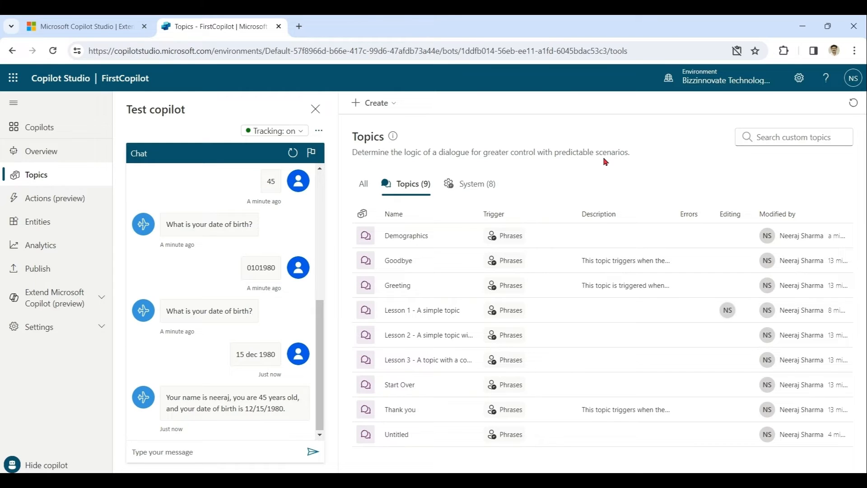
click(480, 187)
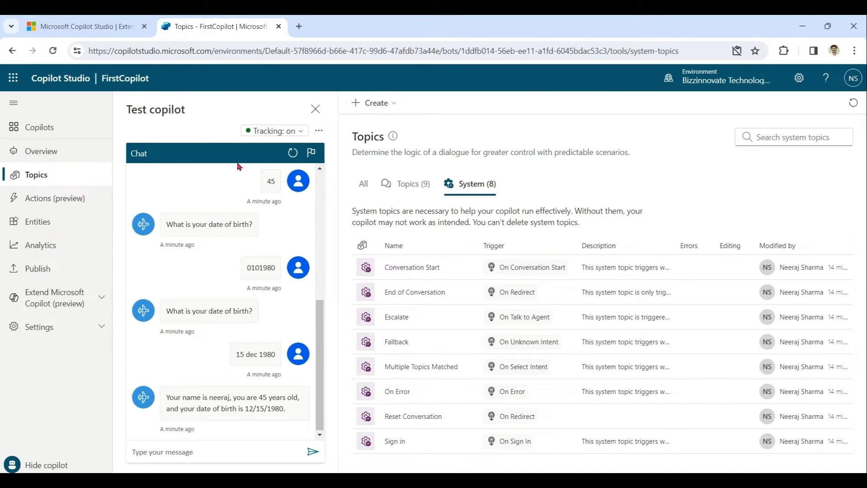
Ask the test copilot 'what is price of yourse' to trigger the Fallback reply
click(46, 178)
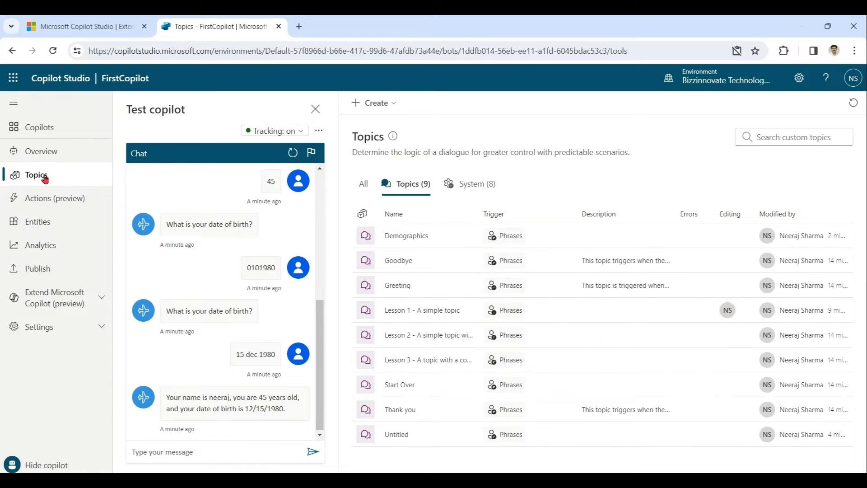
click(181, 451)
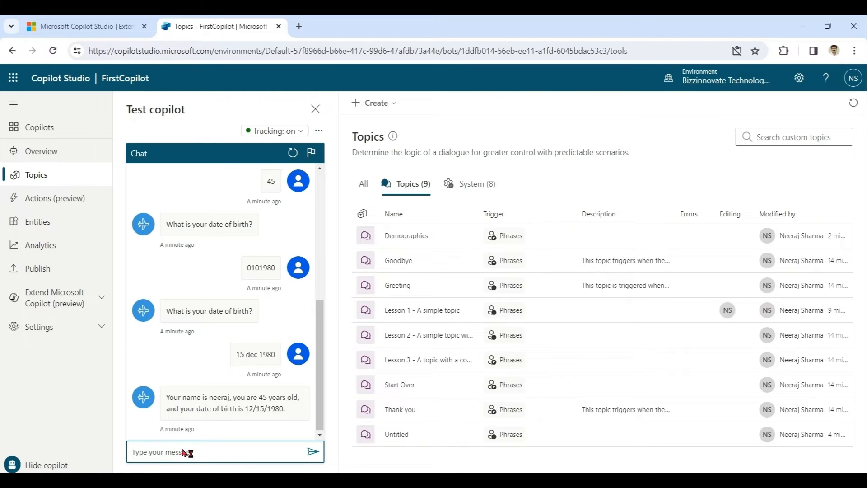
text(what is price of yourse)
key(Return)
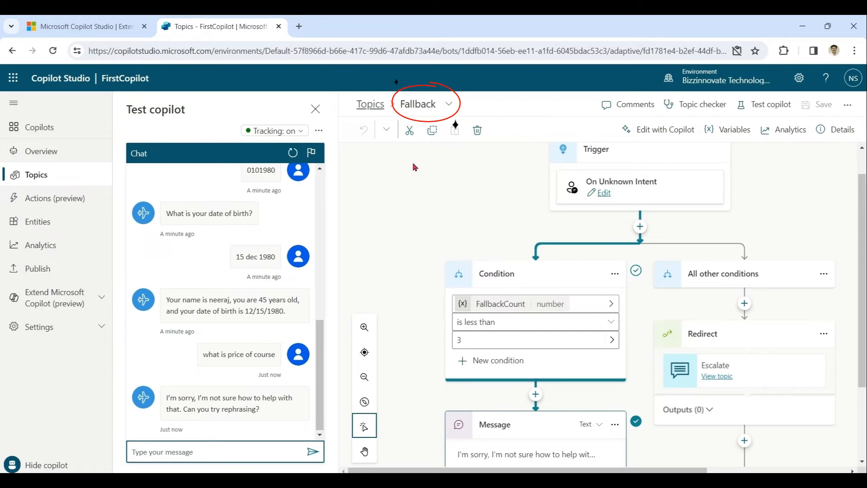
Send 'what is price of course' twice more until the Escalate topic fires
scroll(768, 270, down, 1)
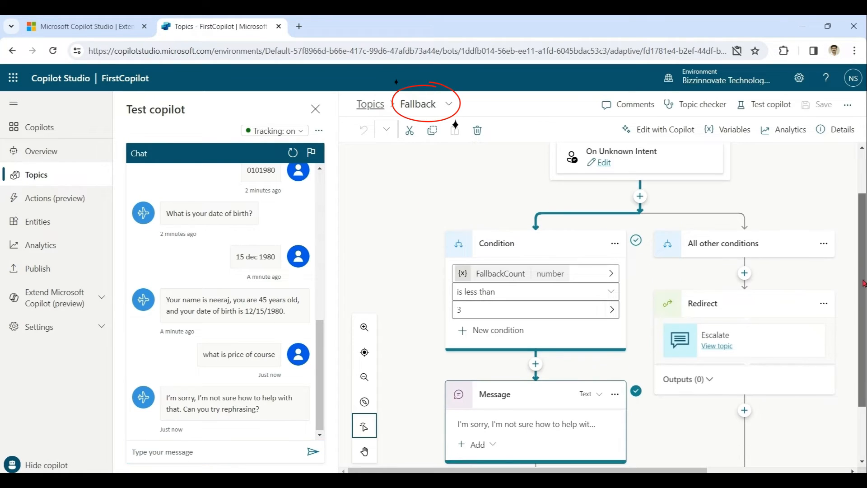
click(239, 455)
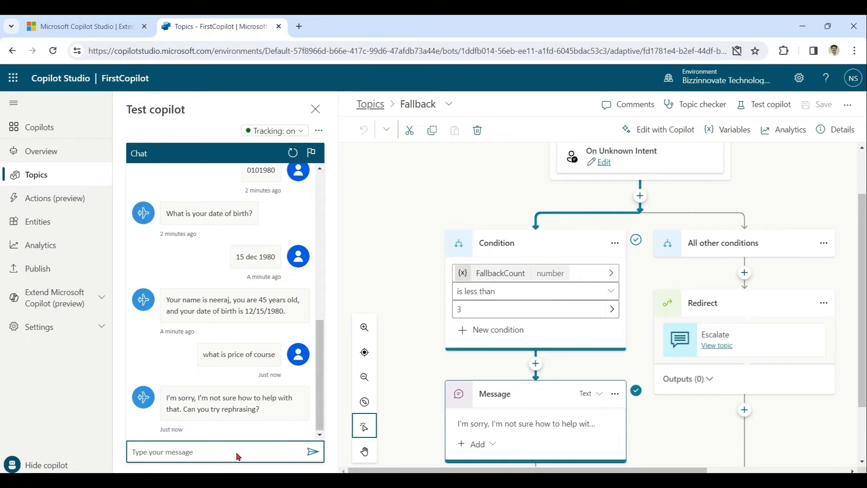
text(what is price of course)
key(Return)
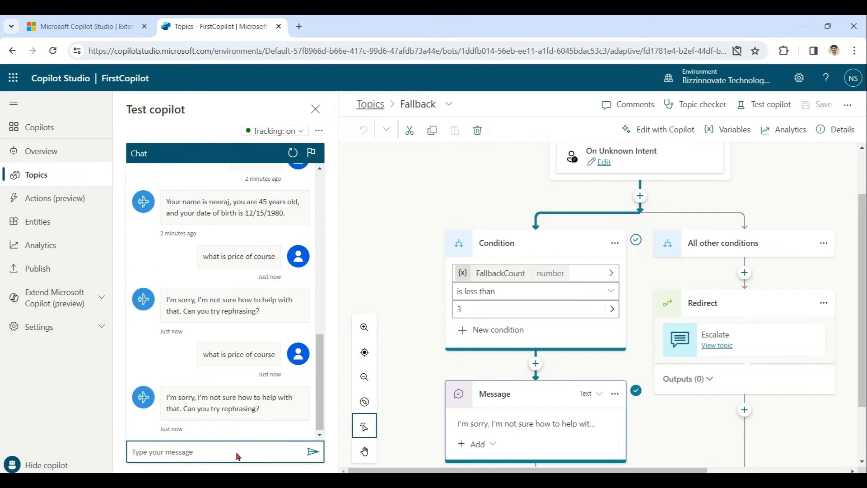
text(what is price of course)
key(Return)
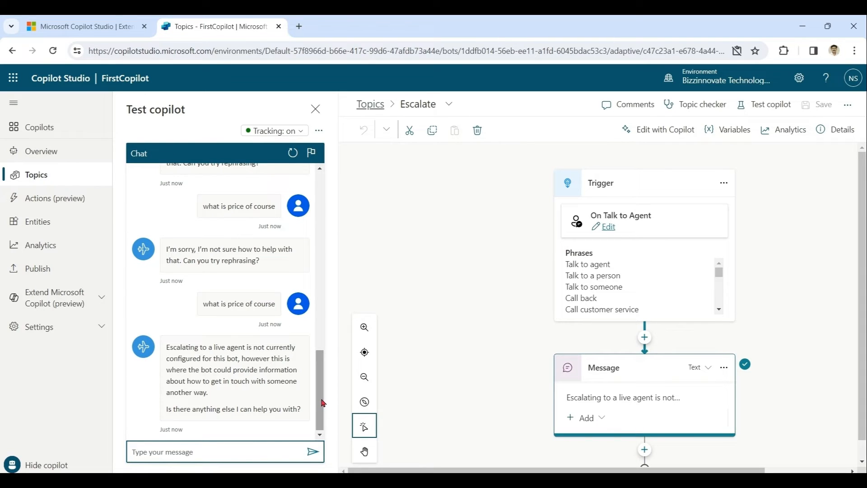
Scroll through the test chat transcript, then go back to the Topics list
mouse_move(323, 402)
mouse_down()
mouse_move(321, 395)
mouse_move(322, 403)
mouse_up()
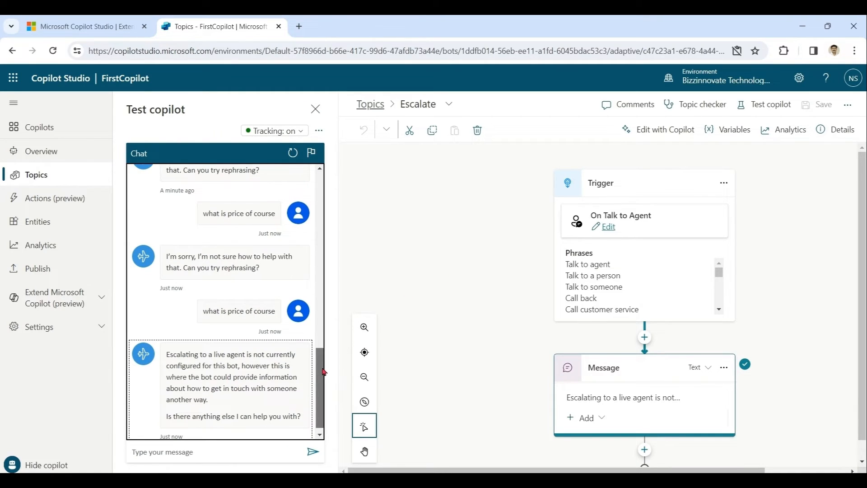
drag(320, 391, 319, 400)
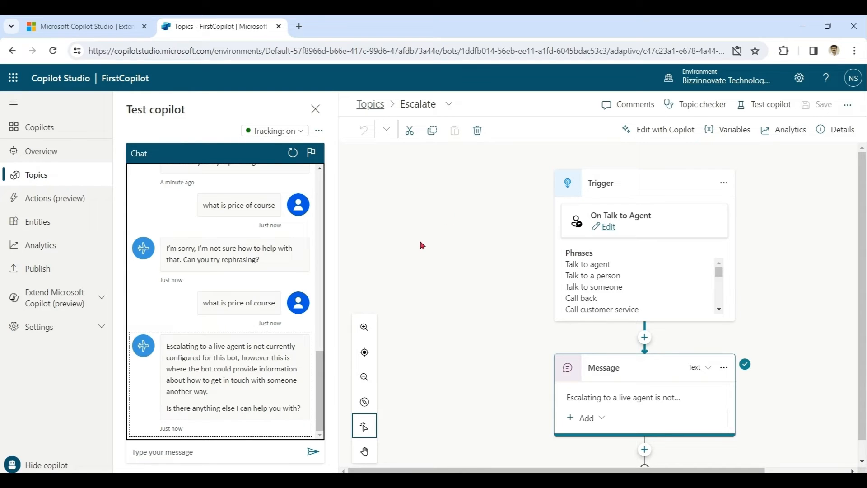
click(37, 175)
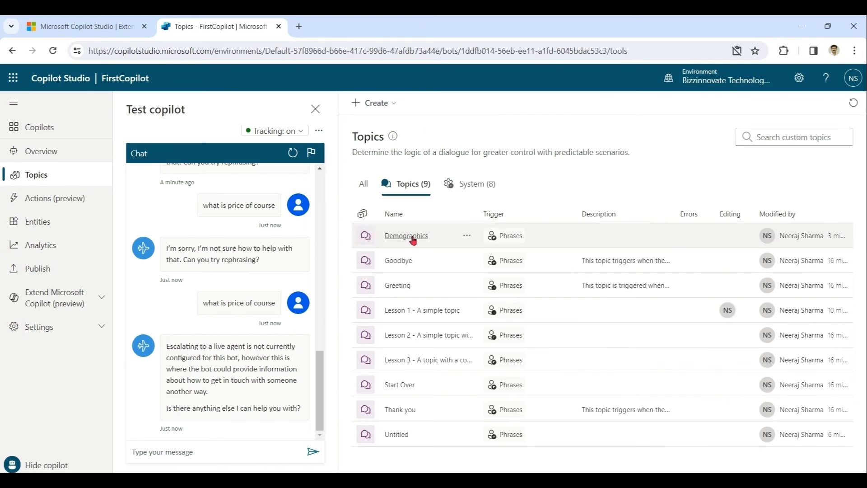
Open the Fallback system topic and view the Escalate topic from its redirect node
click(476, 184)
click(397, 340)
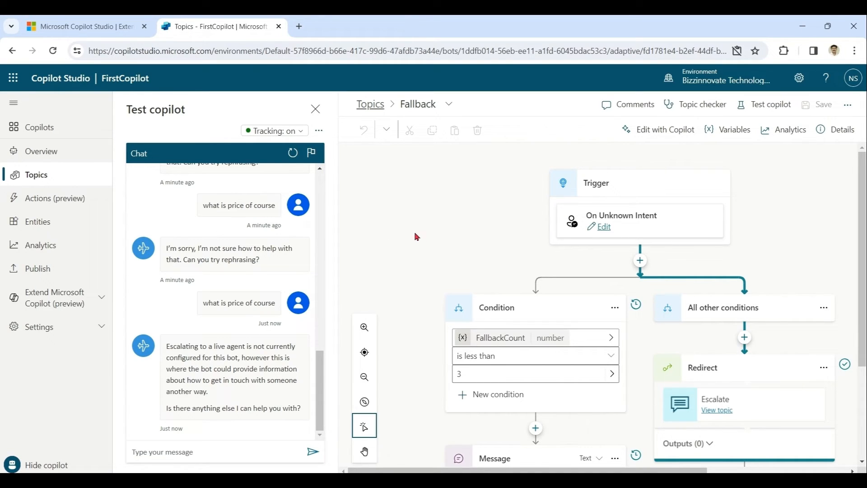
scroll(857, 266, down, 1)
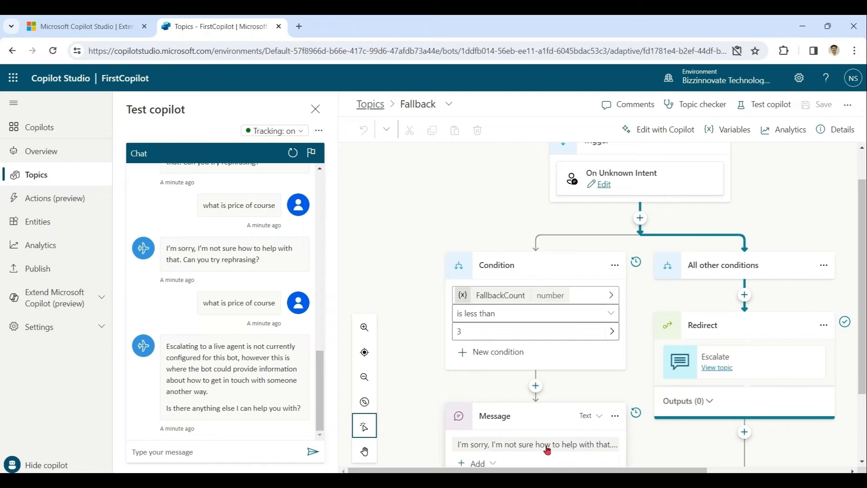
click(321, 377)
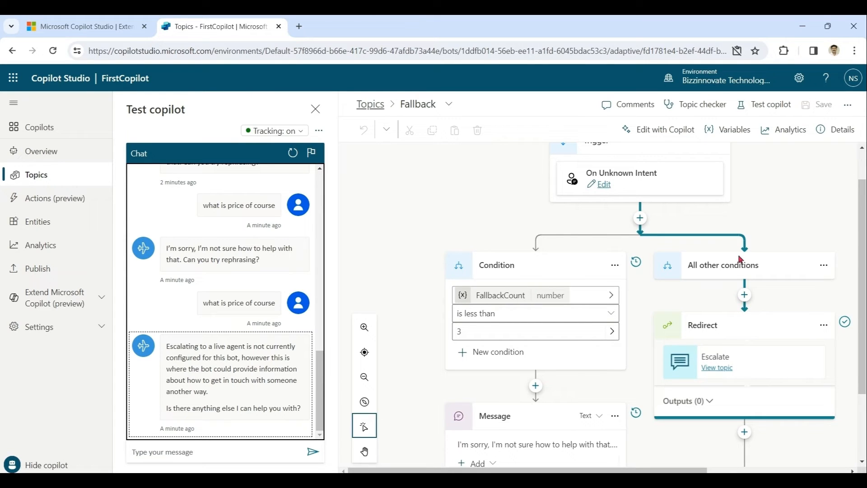
scroll(863, 261, down, 2)
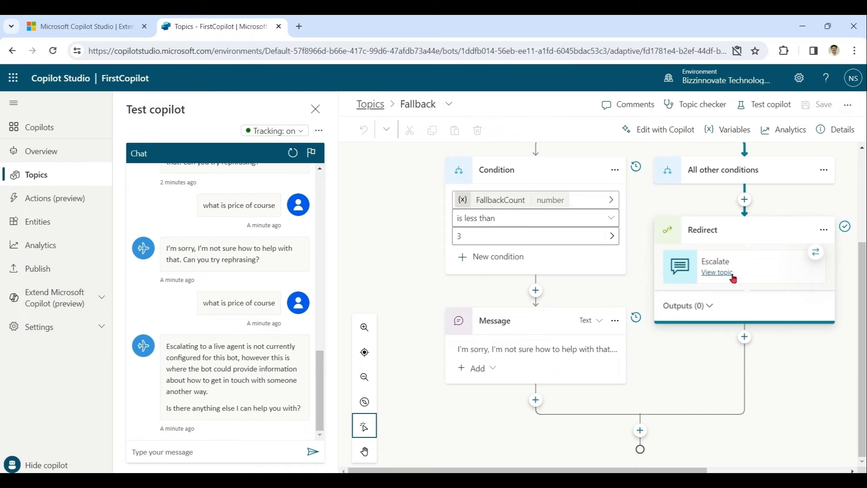
click(721, 273)
drag(864, 210, 865, 232)
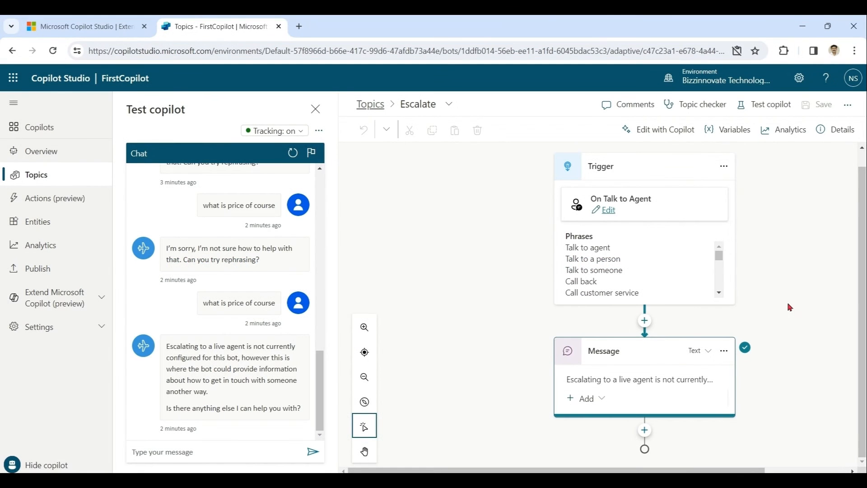
Inspect the Generative AI heading on the new-copilot form, then go back and reopen FirstCopilot
click(35, 128)
click(153, 131)
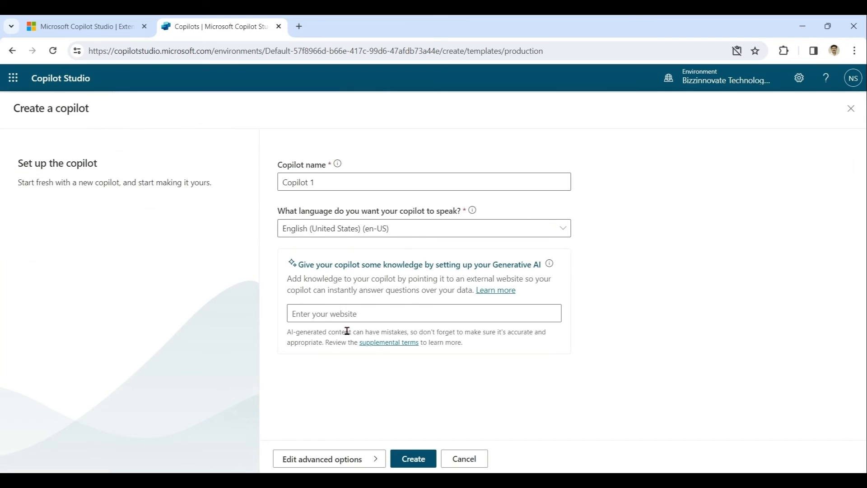
drag(298, 265, 548, 270)
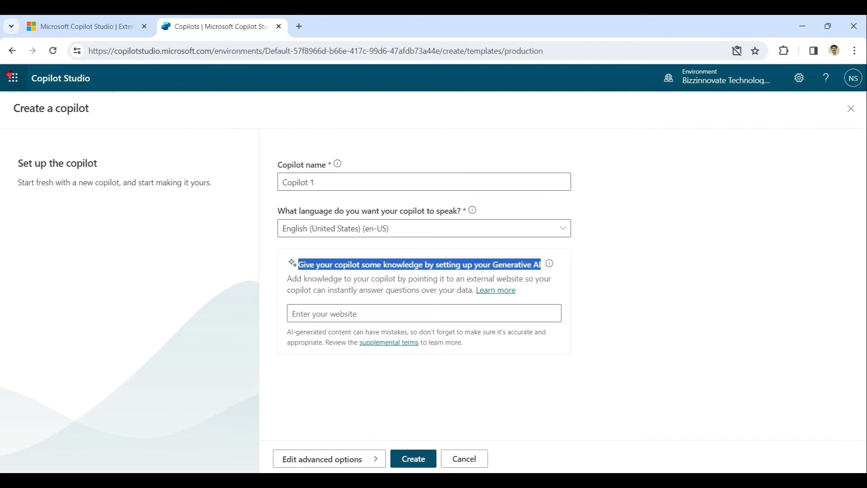
click(13, 50)
click(230, 244)
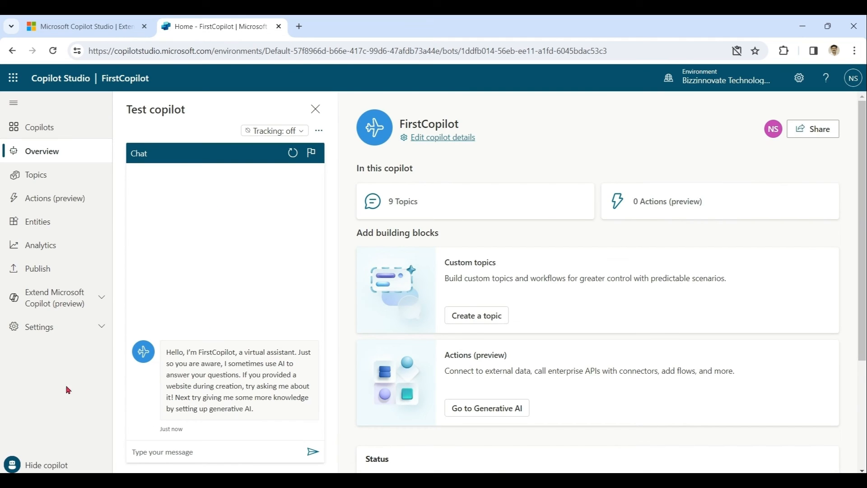
In FirstCopilot's Generative AI settings, turn on boosting conversational coverage with generative answers
click(100, 327)
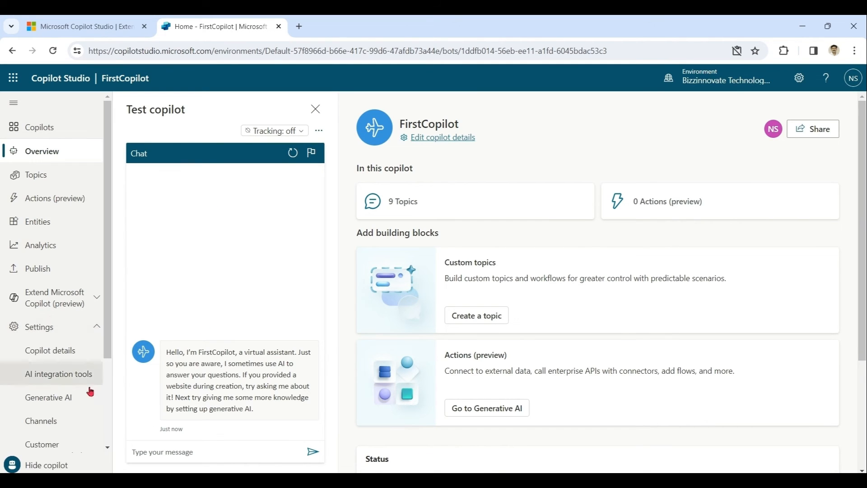
click(64, 403)
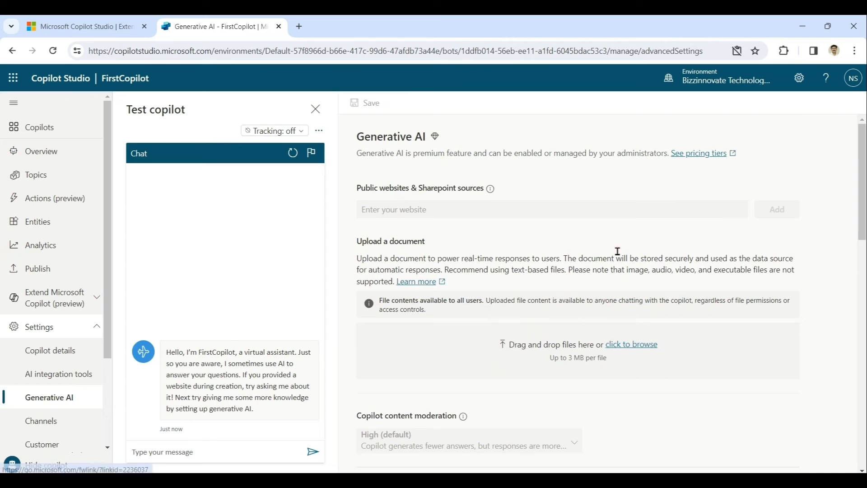
scroll(616, 251, down, 8)
scroll(615, 294, down, 6)
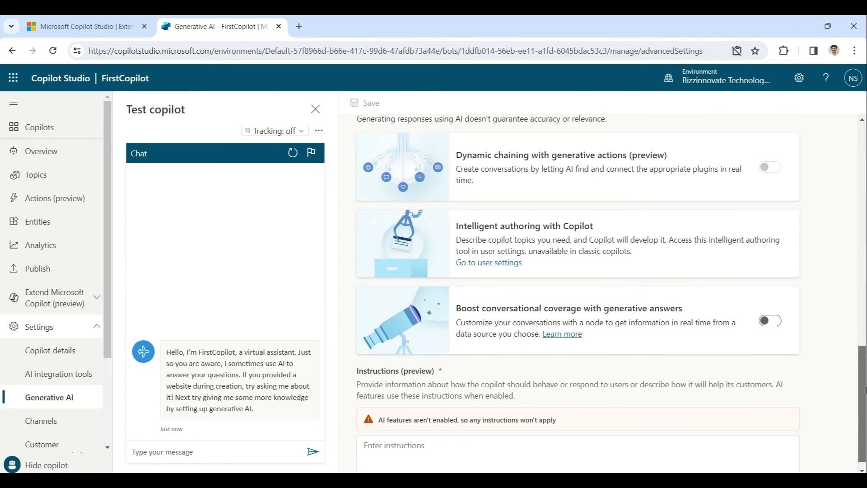
click(773, 307)
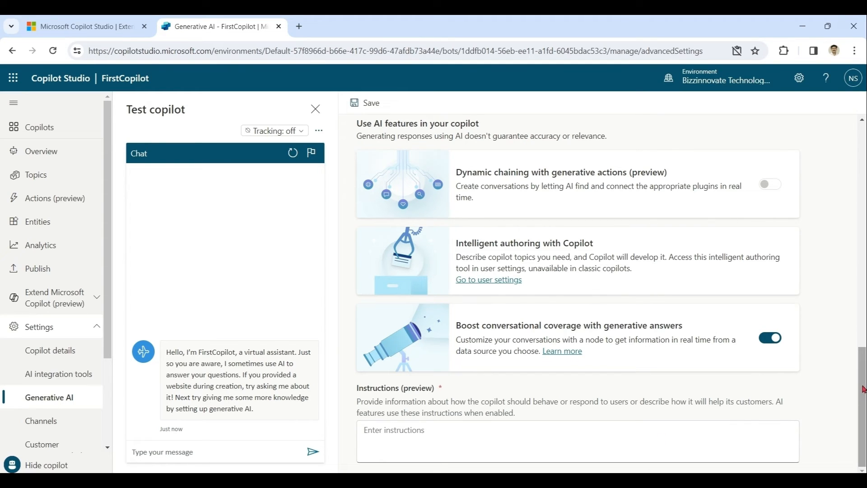
scroll(862, 343, up, 2)
drag(863, 343, 863, 166)
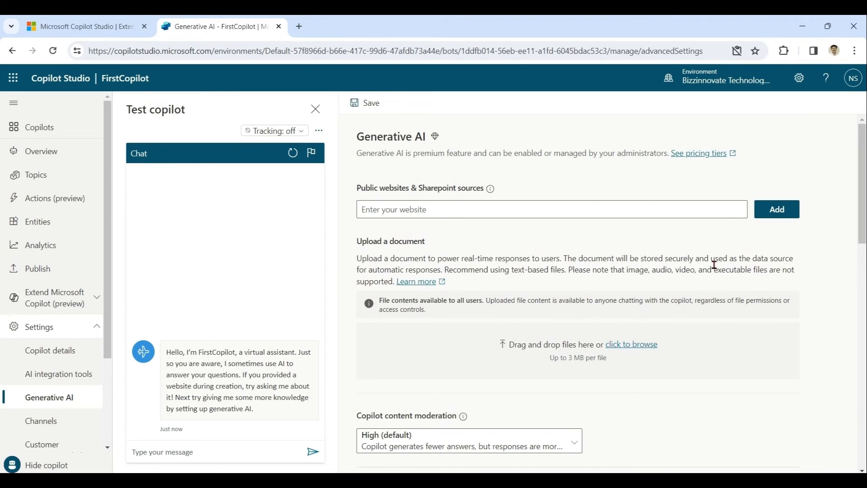
click(299, 26)
text(bi)
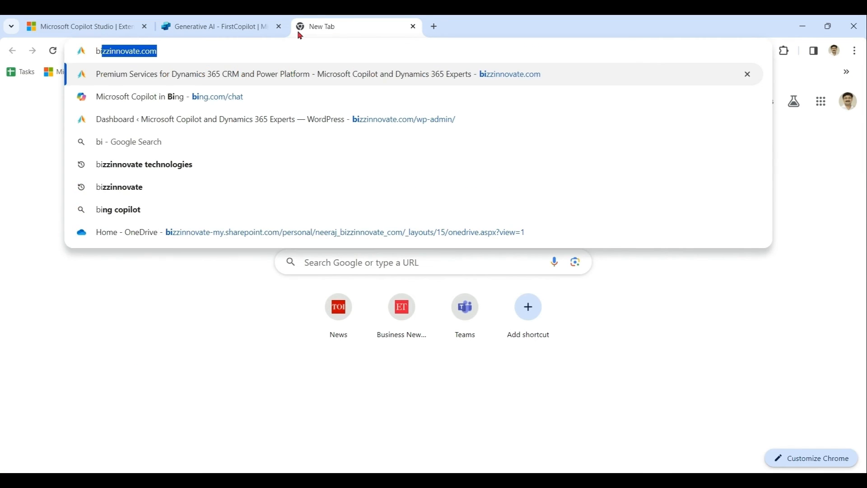
key(Return)
click(254, 51)
key(ctrl+c)
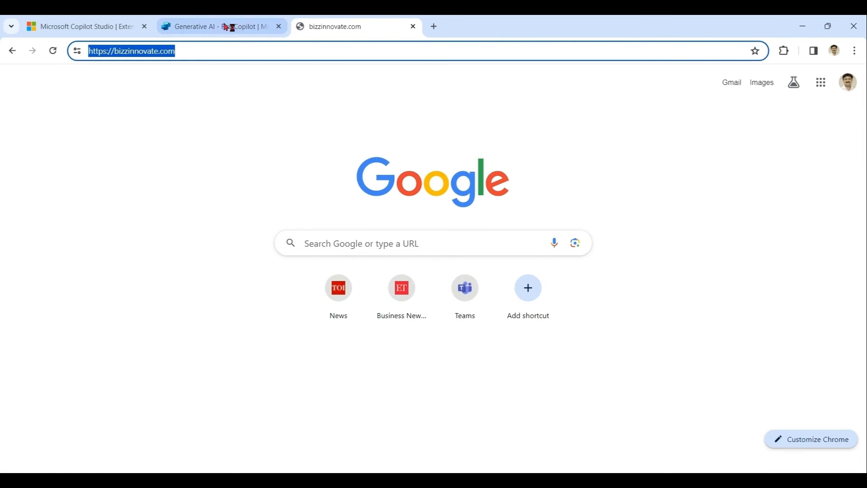
click(229, 27)
click(424, 210)
key(ctrl+v)
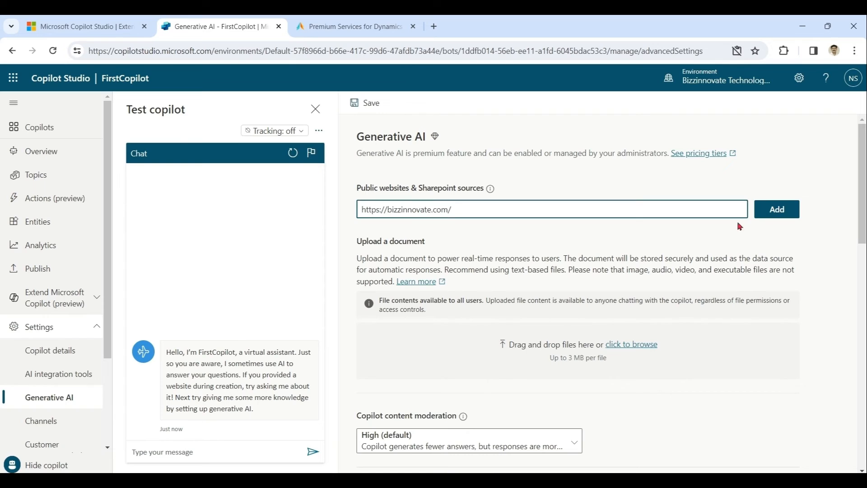
click(776, 210)
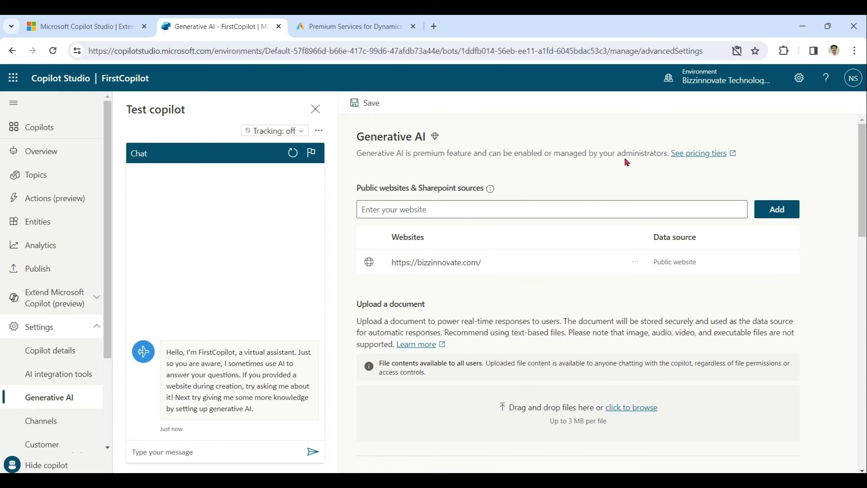
click(368, 104)
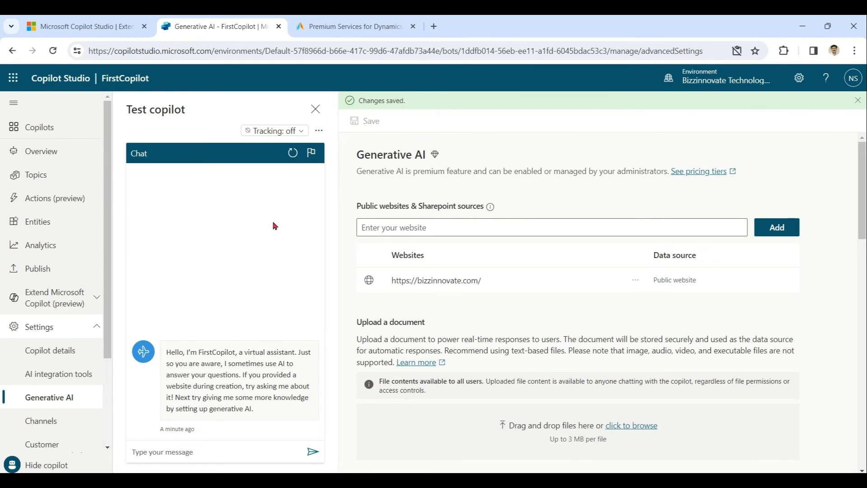
click(226, 456)
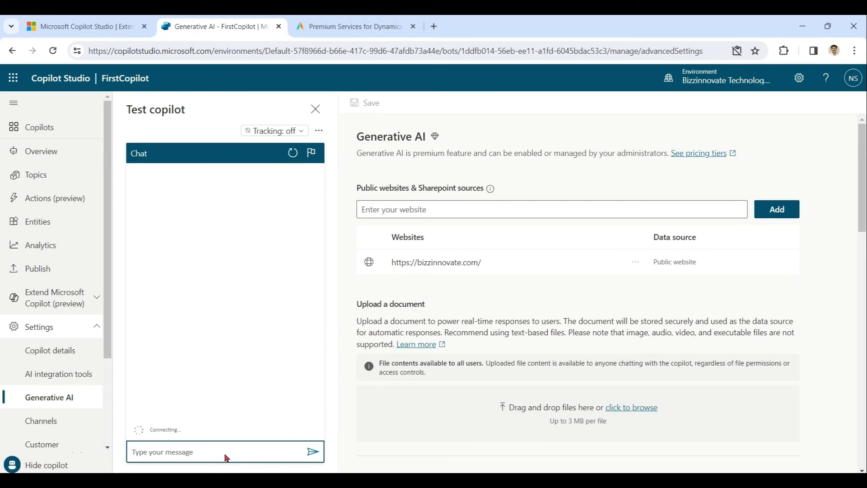
click(290, 131)
click(276, 168)
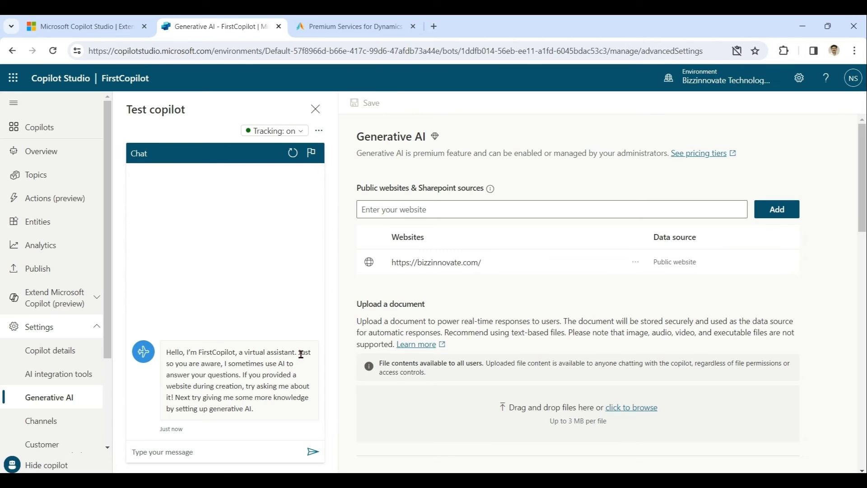
Ask the test copilot 'what is price of course' and open the course page cited in its answer
click(239, 456)
text(what is price of course)
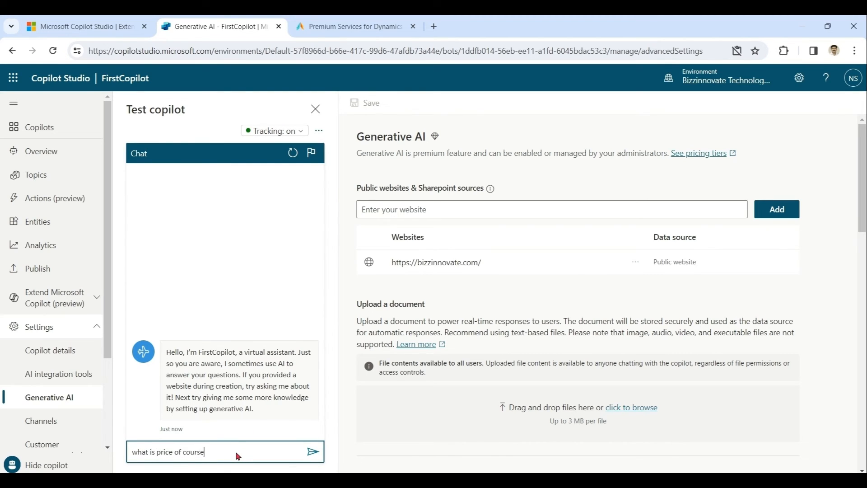
key(Return)
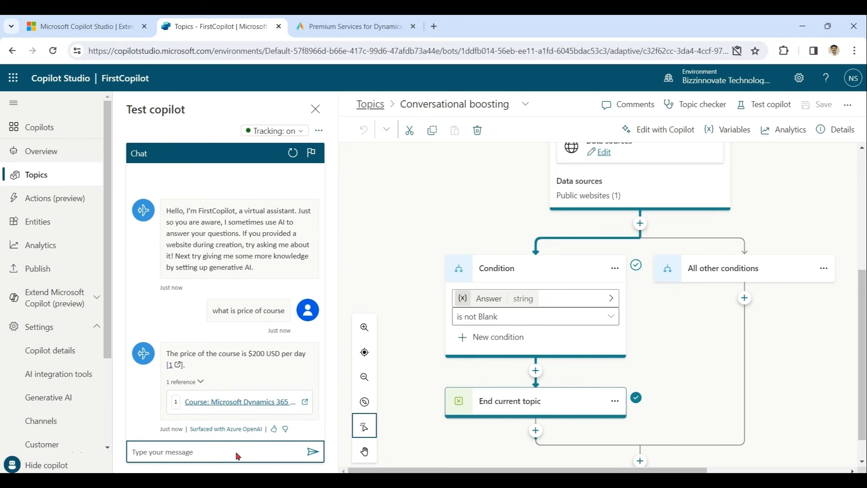
click(247, 404)
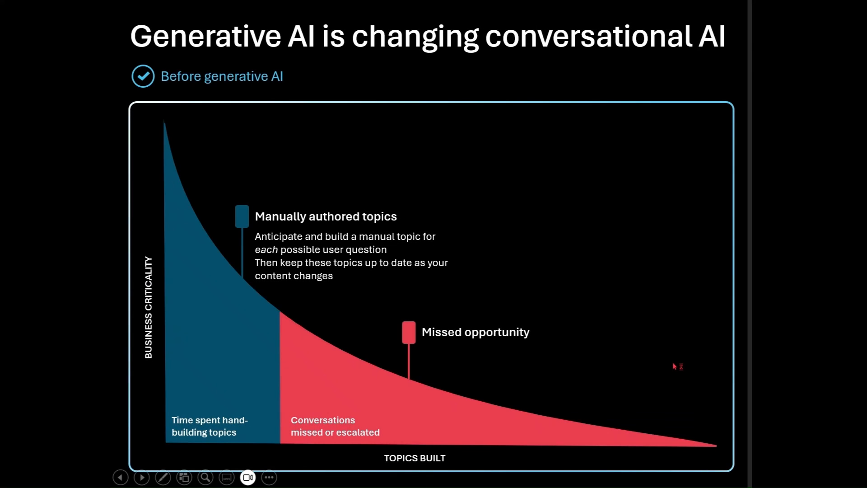
Advance the slide from 'Before generative AI' to the 'After generative AI' view
click(674, 366)
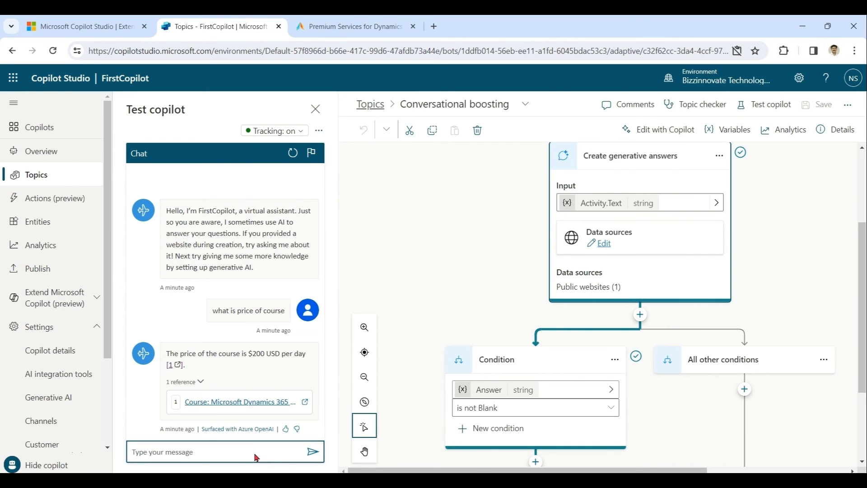
Send 'how we can register?' in the test chat and scroll through the cited registration steps
text(how we can register?)
key(Return)
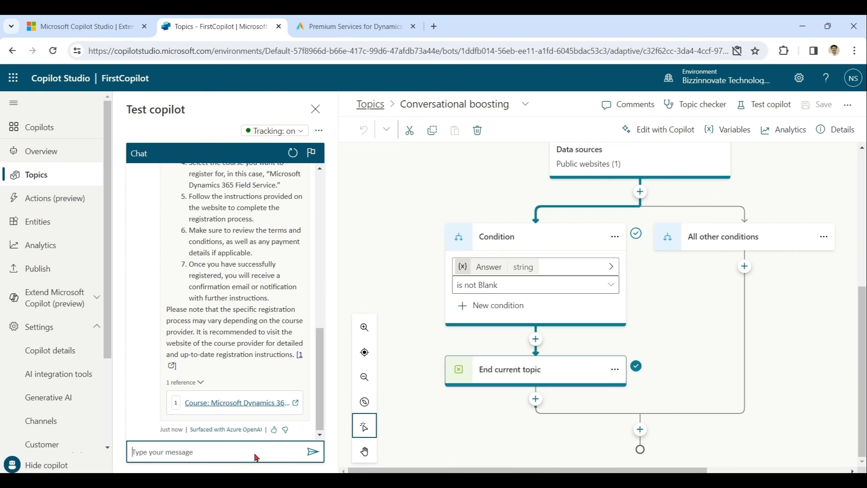
mouse_move(322, 404)
mouse_down()
mouse_move(320, 315)
mouse_move(324, 411)
mouse_up()
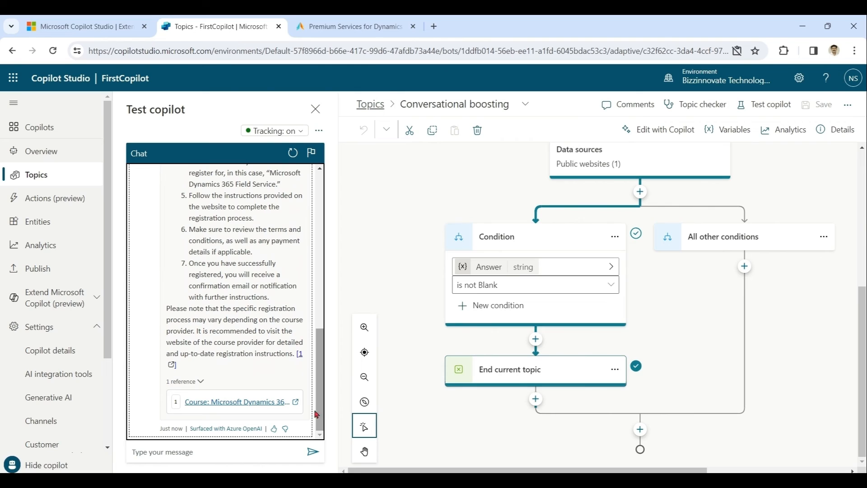
Confirm the Generative AI page's Content moderation stays at High (default), then go back to Copilots
click(63, 405)
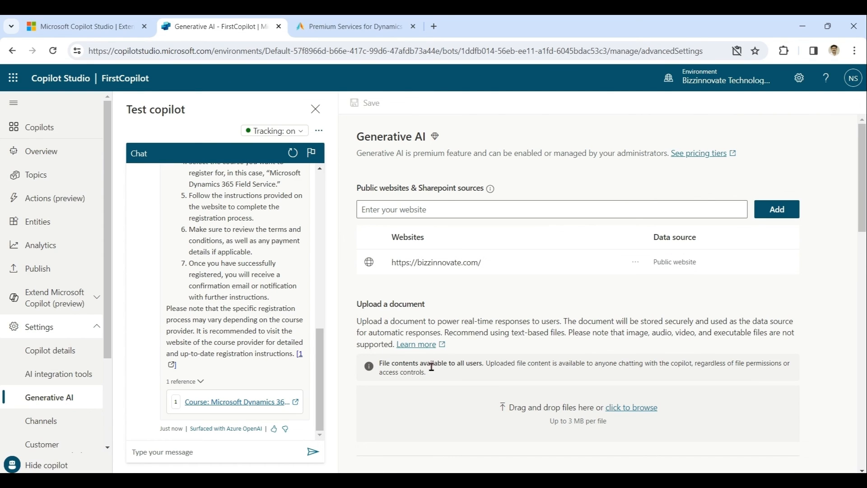
scroll(777, 195, down, 6)
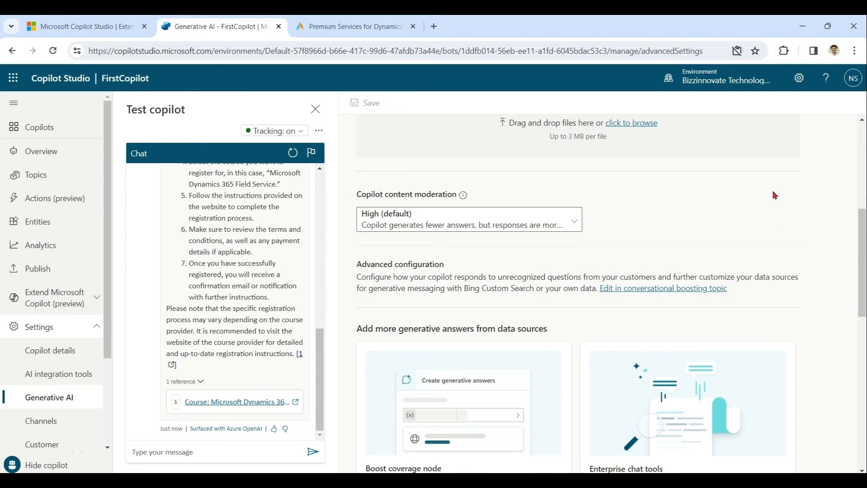
click(574, 223)
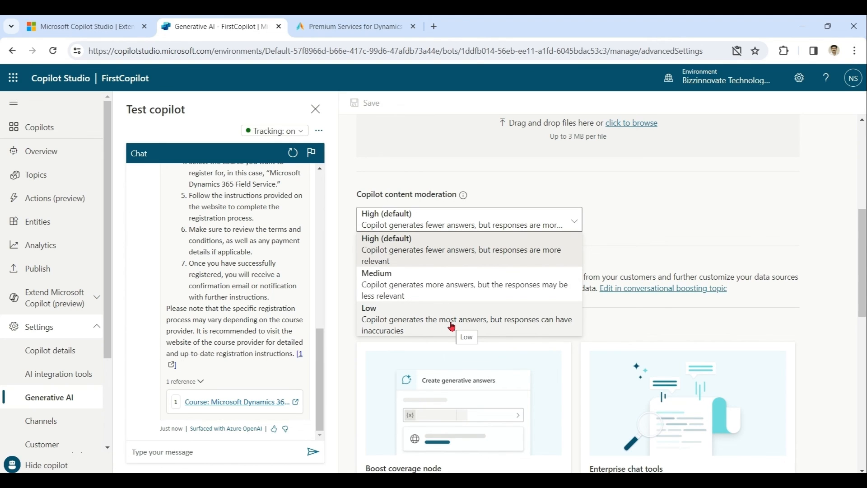
click(452, 247)
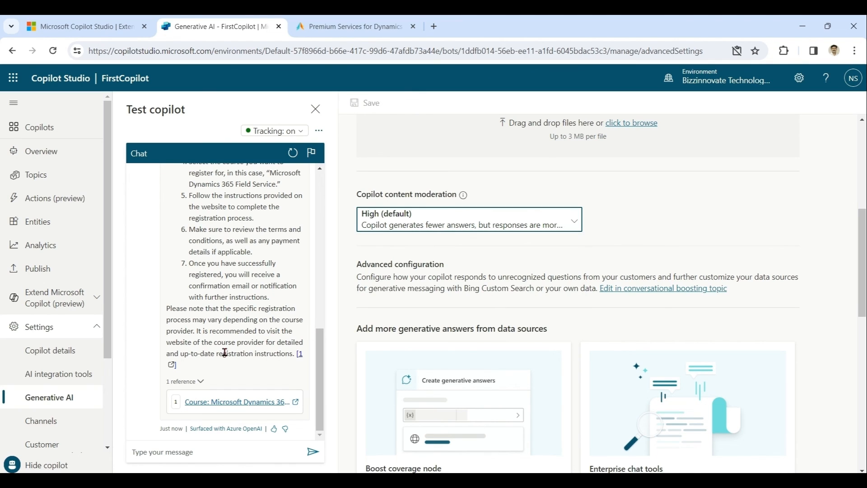
click(46, 130)
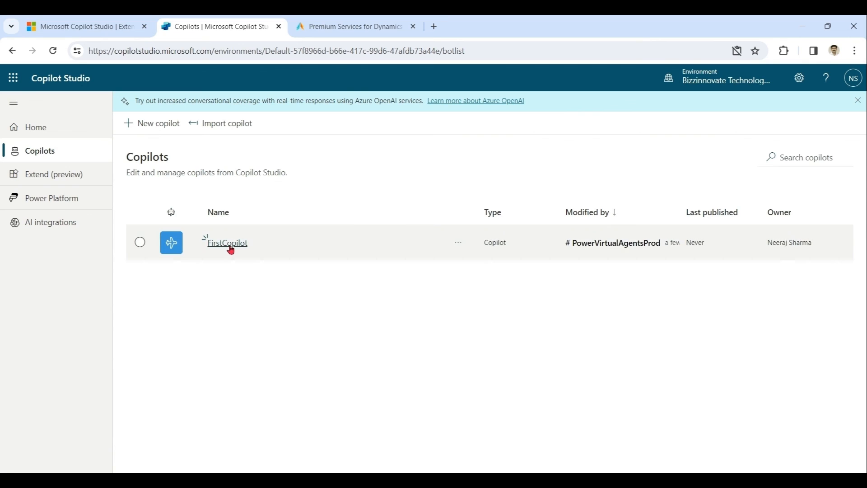
click(229, 244)
click(80, 329)
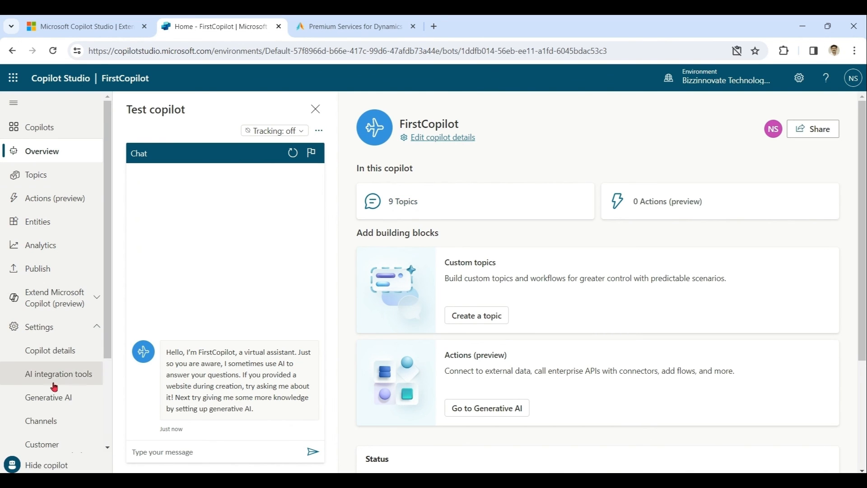
click(50, 397)
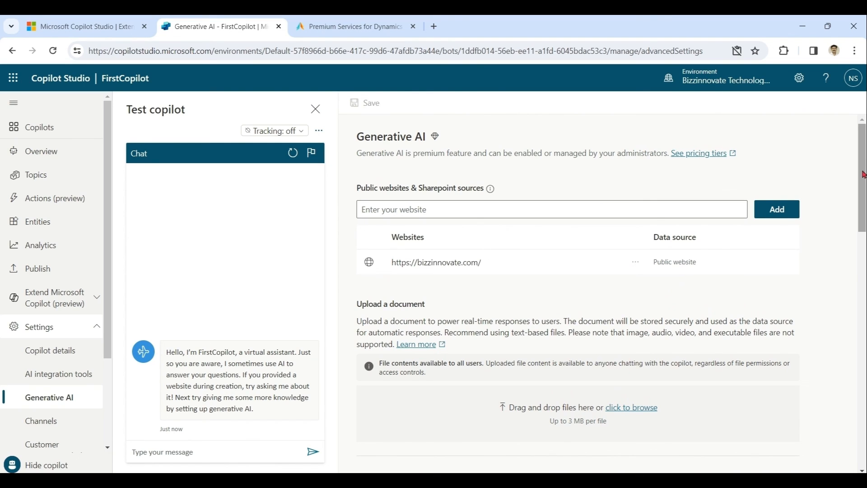
drag(863, 176, 863, 121)
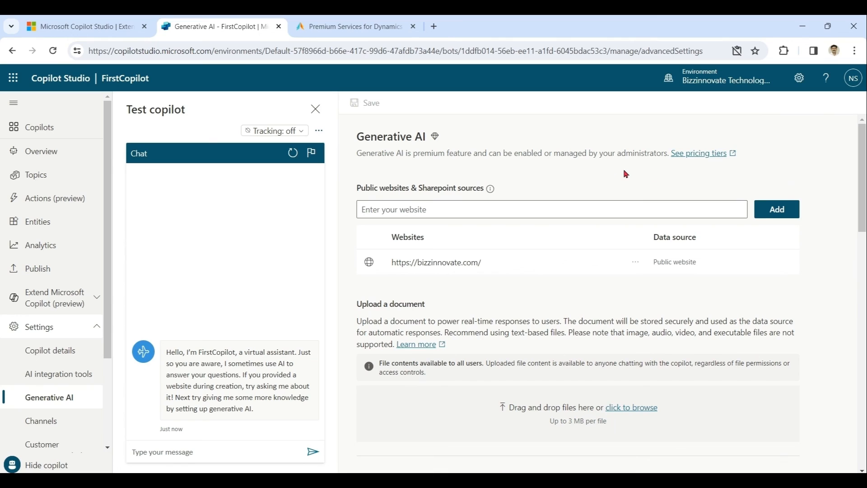